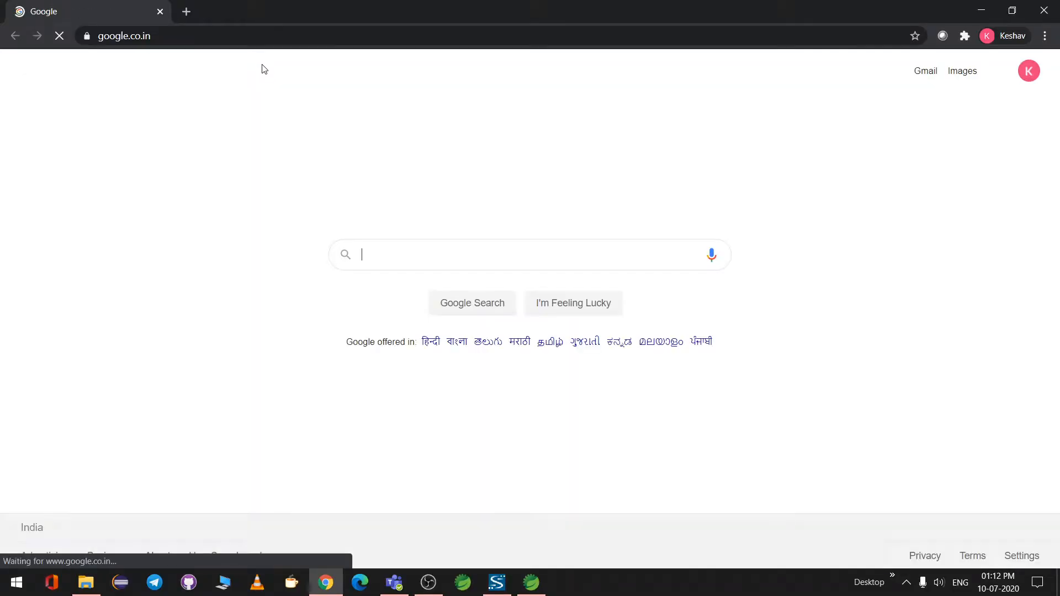
Step: Search Google for objectaid, go to the ObjectAid UML Explorer site and open its Install ObjectAid page
{"action": "left_click", "coordinate": [386, 247]}
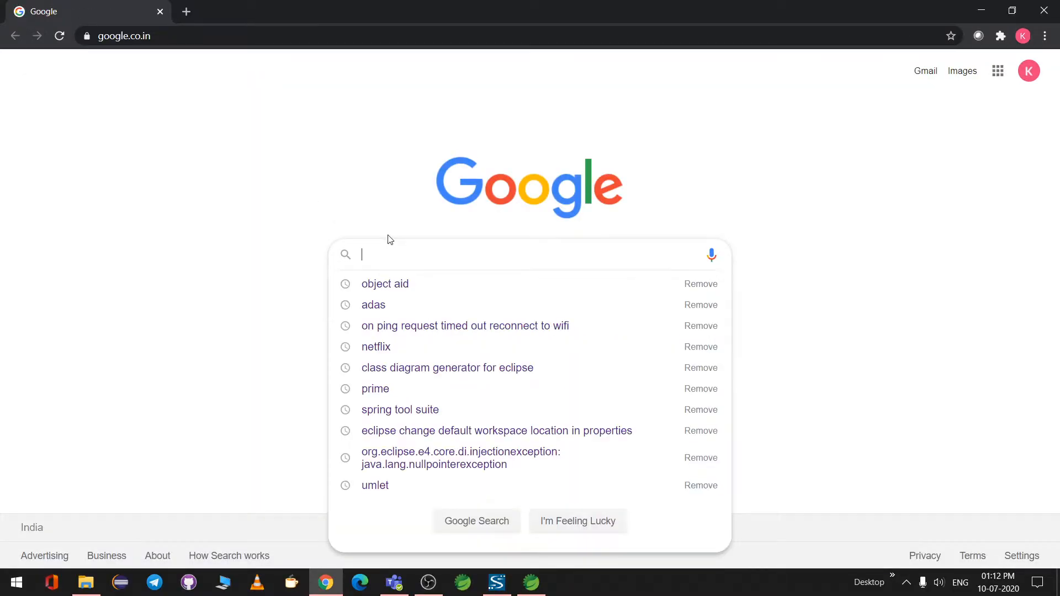
{"action": "type", "text": "objectaid"}
{"action": "key", "text": "Return"}
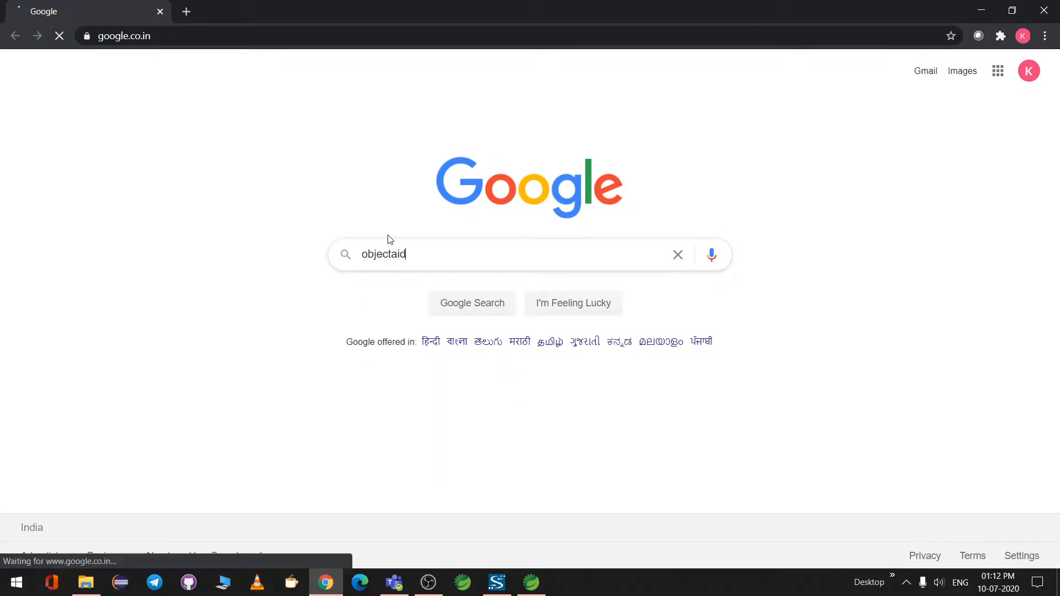
{"action": "left_click", "coordinate": [264, 203]}
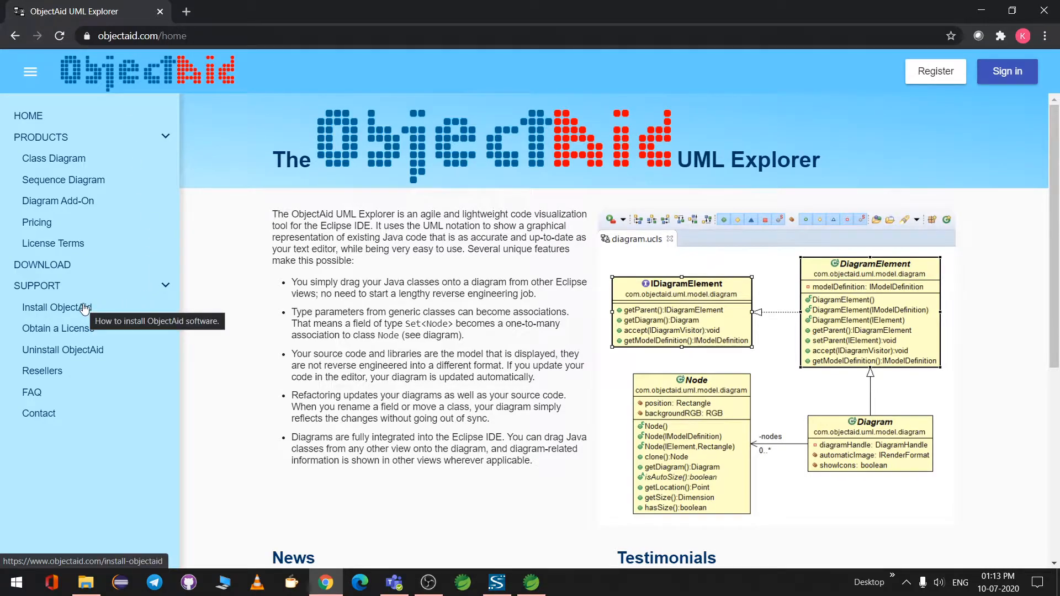
{"action": "left_click", "coordinate": [84, 309]}
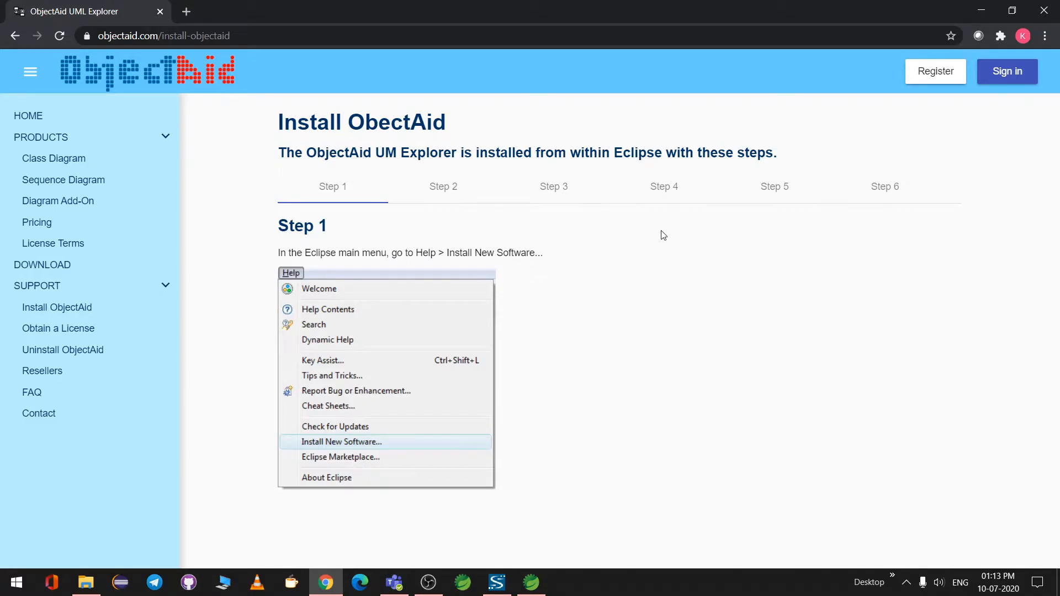
Step: Read installation steps 2 and 3, including the repository name and URL required for the Add Repository dialog
{"action": "left_click", "coordinate": [425, 189]}
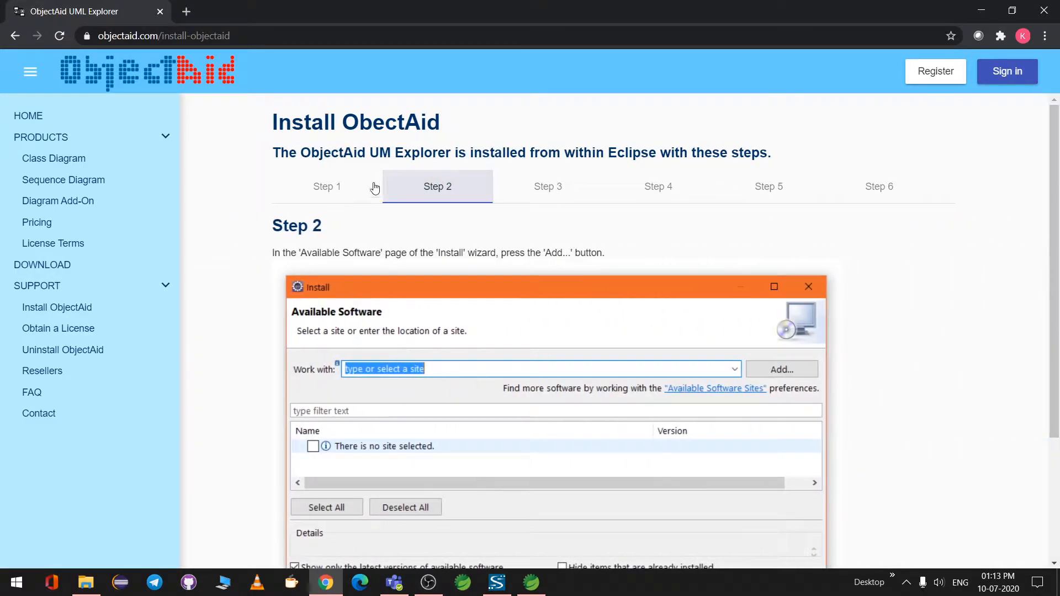
{"action": "left_click", "coordinate": [546, 191]}
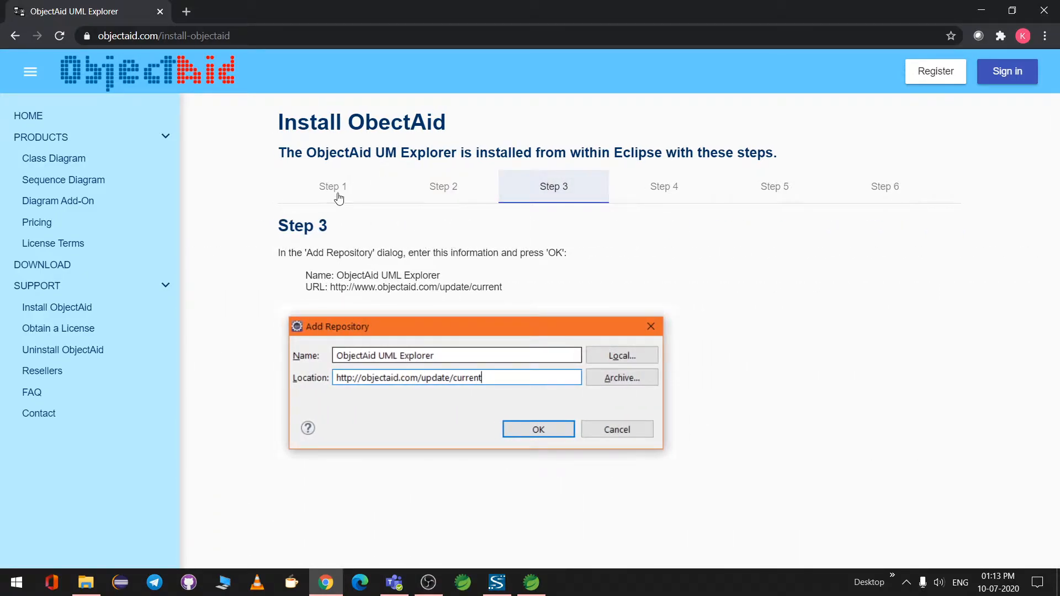
{"action": "left_click_drag", "start_coordinate": [526, 289], "coordinate": [300, 278]}
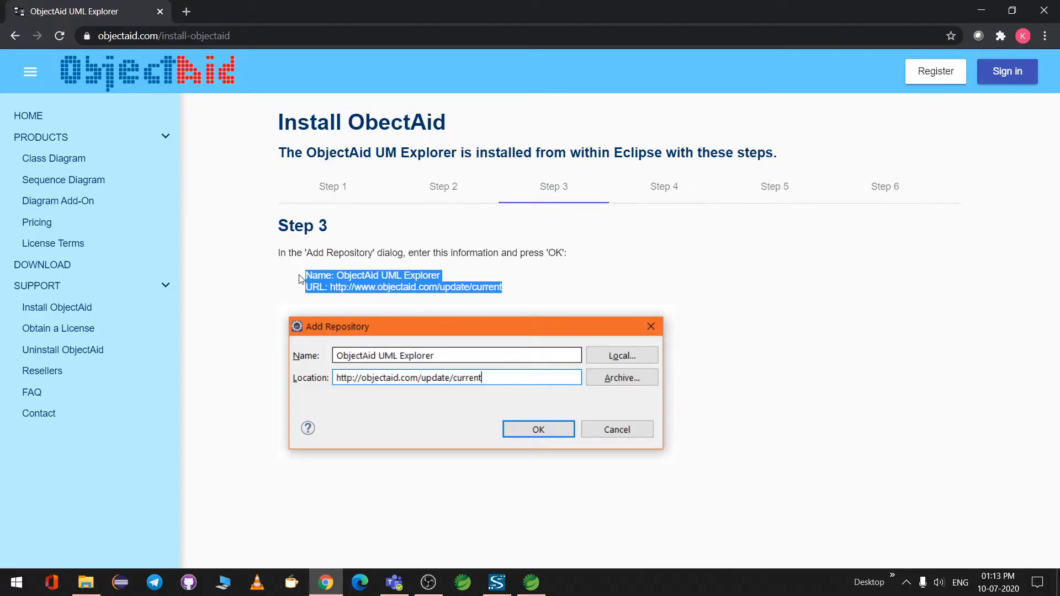
{"action": "left_click", "coordinate": [346, 278]}
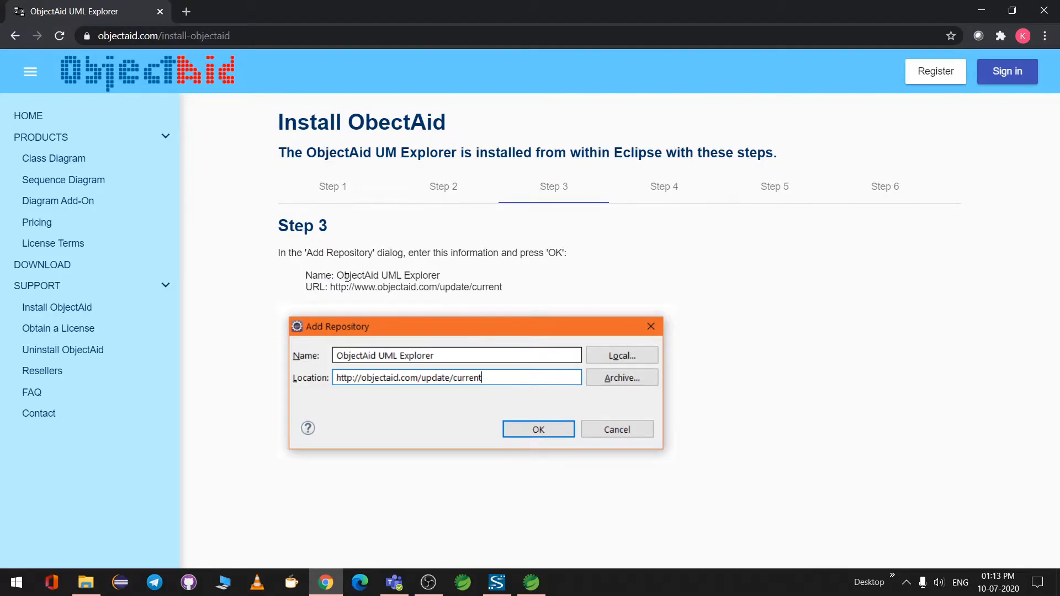
Step: Switch to Spring Tool Suite, open the Install New Software wizard and begin adding a repository
{"action": "left_click", "coordinate": [531, 583]}
{"action": "left_click", "coordinate": [292, 23]}
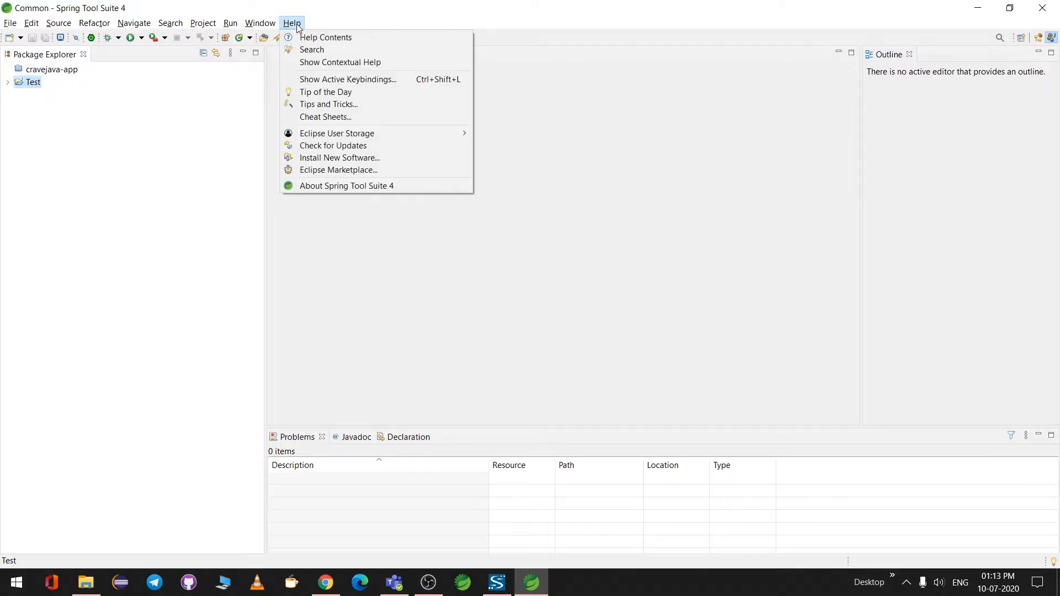
{"action": "left_click", "coordinate": [338, 158]}
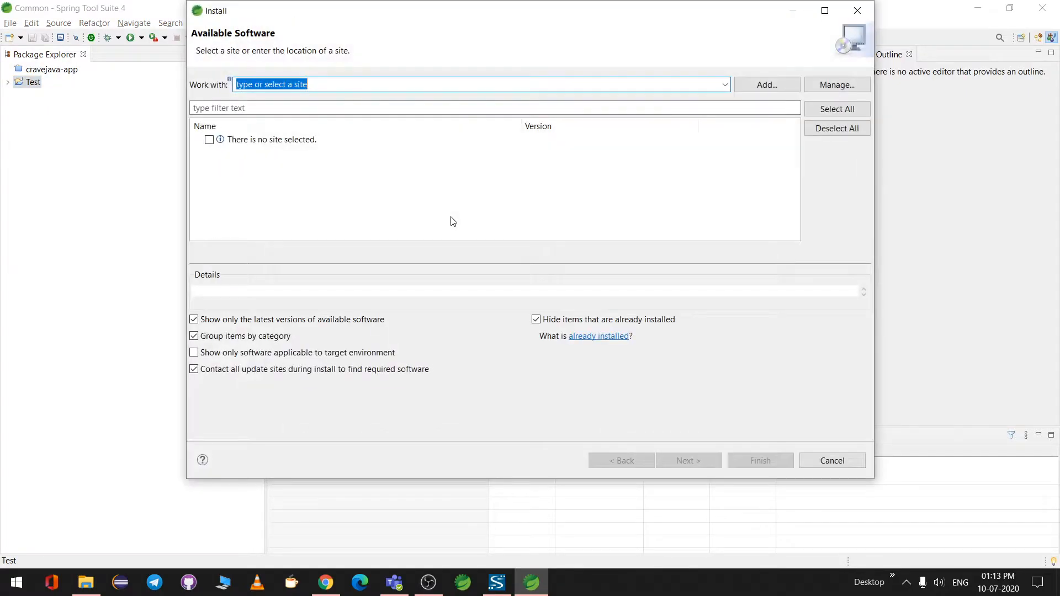
{"action": "left_click", "coordinate": [759, 86]}
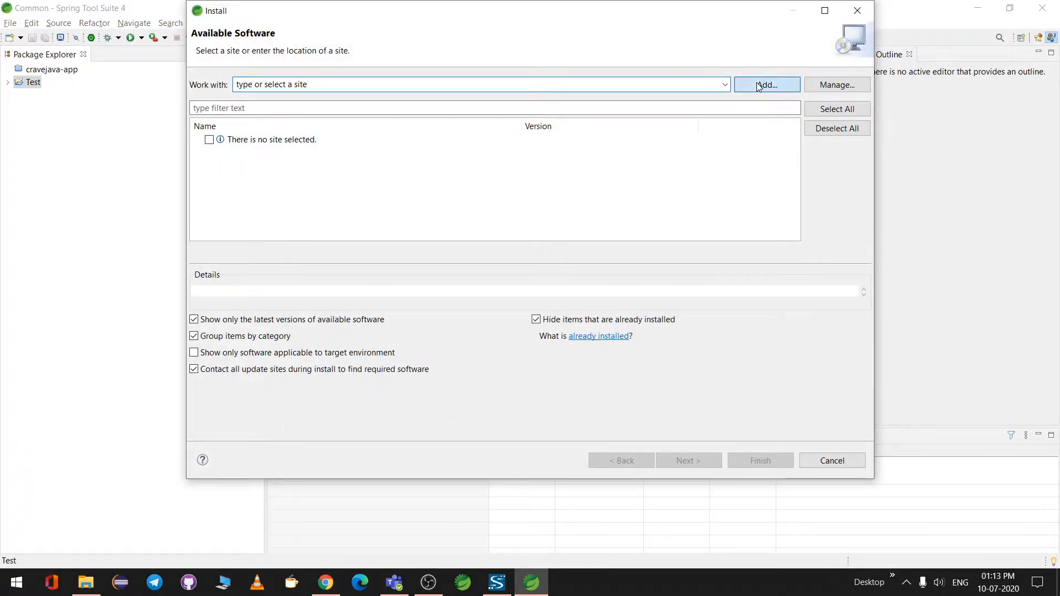
Step: Copy the name ObjectAid UML Explorer from the Chrome installation page into the new repository's name
{"action": "key", "text": "alt+Tab"}
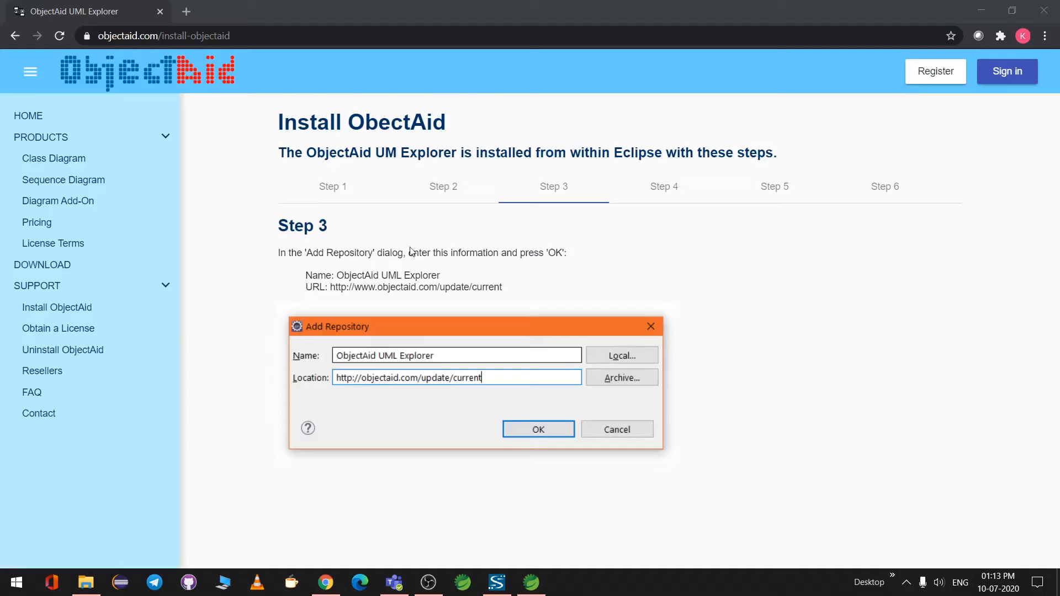
{"action": "left_click_drag", "start_coordinate": [448, 280], "coordinate": [342, 276]}
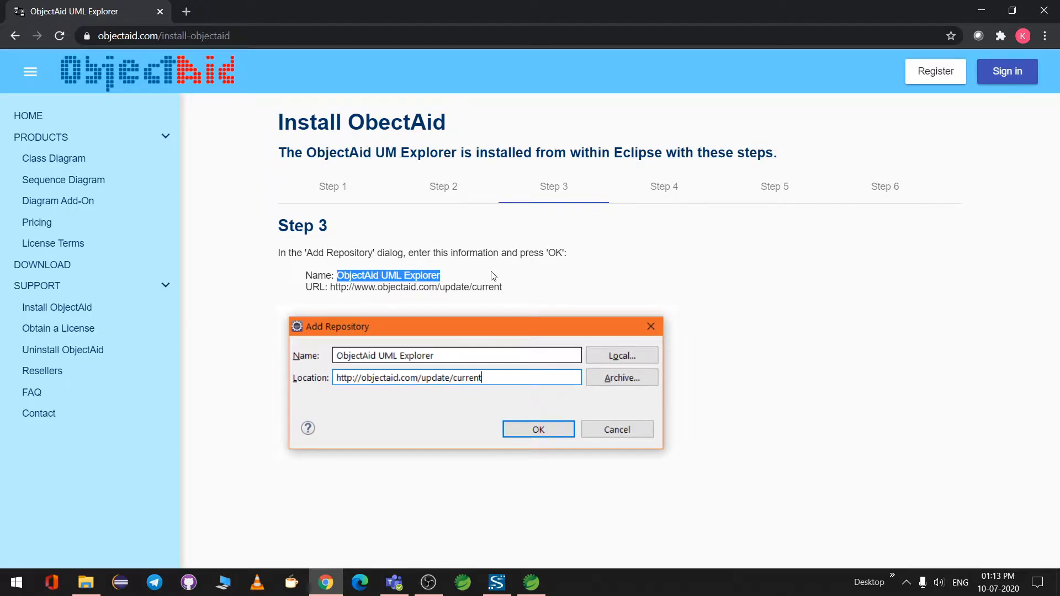
{"action": "key", "text": "ctrl+c"}
{"action": "key", "text": "alt+Tab"}
{"action": "left_click", "coordinate": [433, 197]}
{"action": "key", "text": "ctrl+v"}
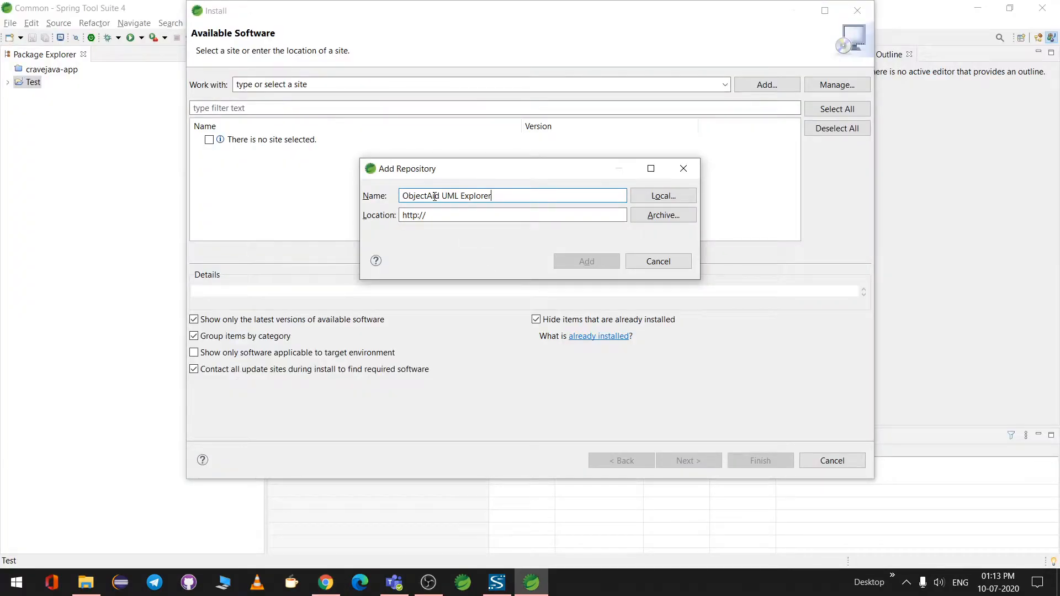
{"action": "key", "text": "alt+Tab"}
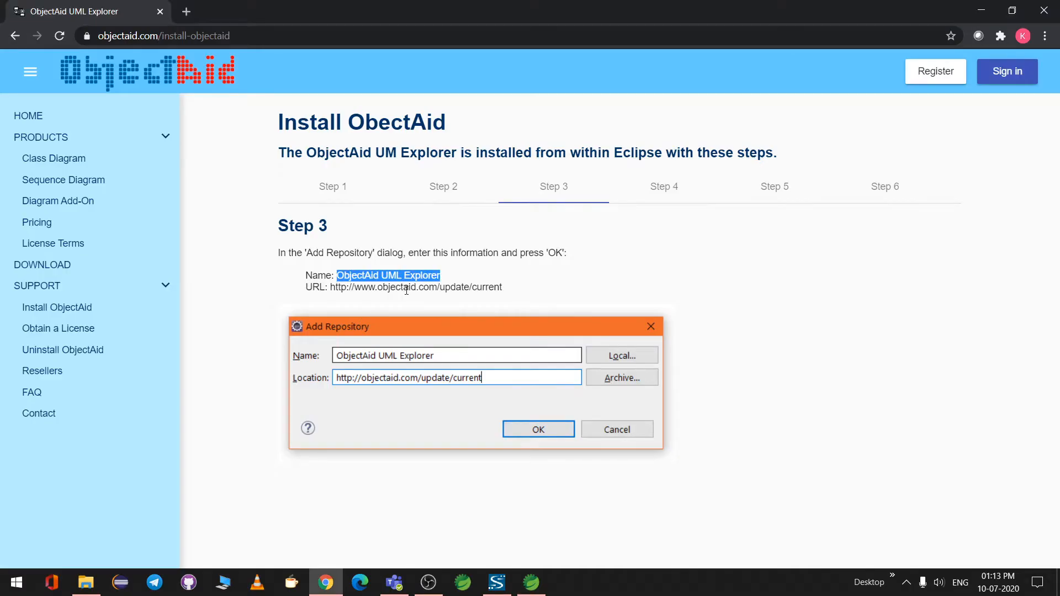
{"action": "left_click_drag", "start_coordinate": [501, 287], "coordinate": [340, 291]}
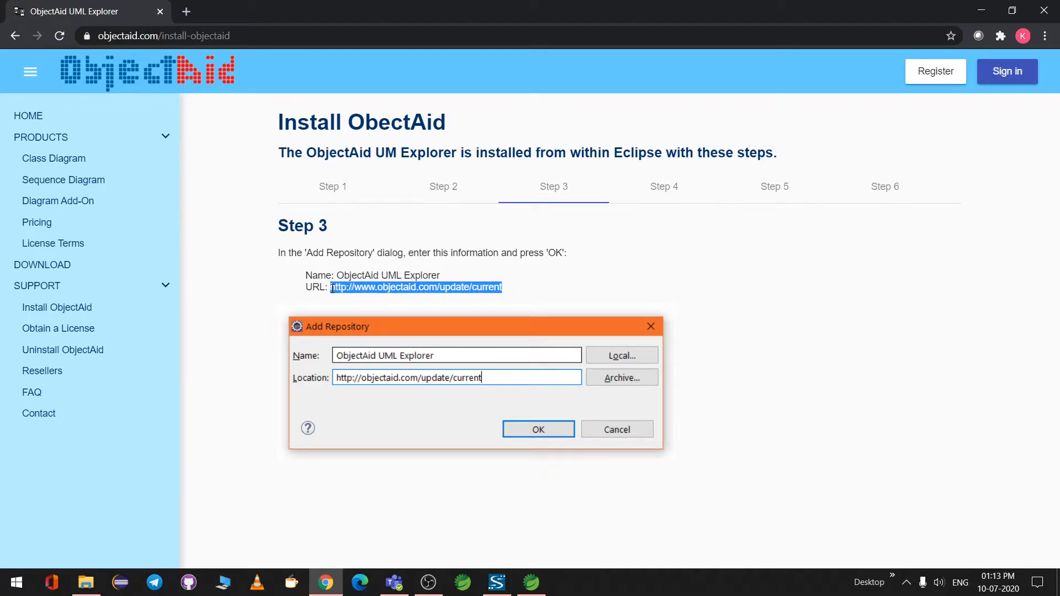
{"action": "key", "text": "ctrl+c"}
{"action": "key", "text": "alt+Tab"}
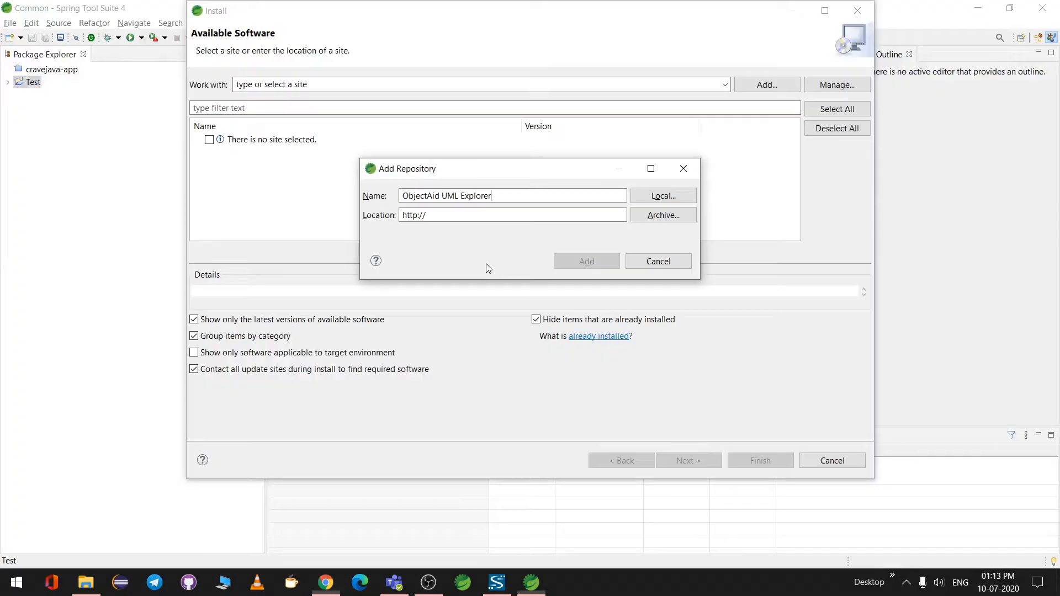
{"action": "left_click_drag", "start_coordinate": [467, 215], "coordinate": [387, 218]}
{"action": "key", "text": "ctrl+v"}
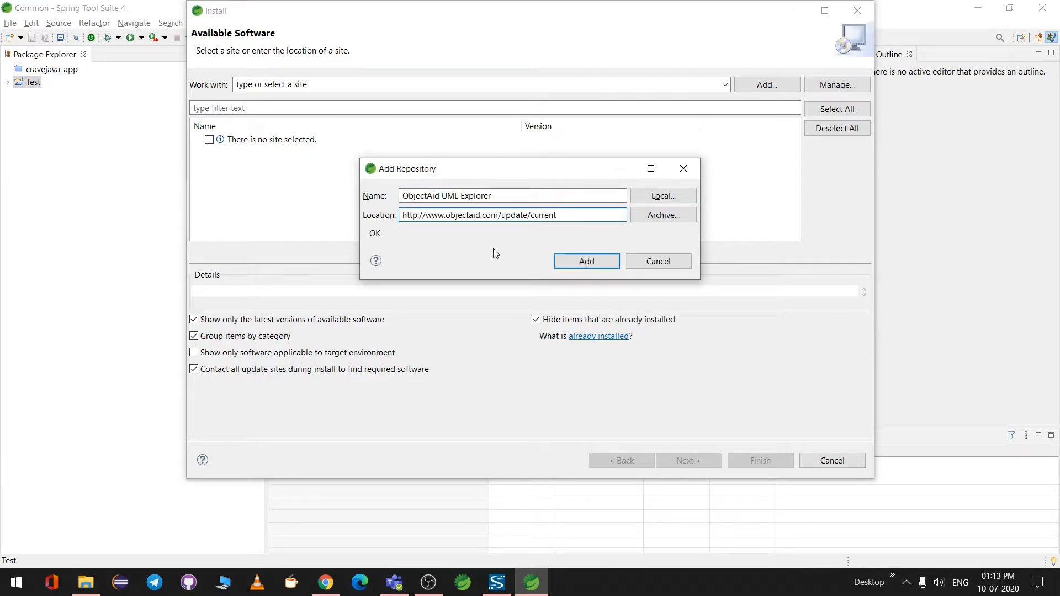
{"action": "left_click", "coordinate": [584, 261]}
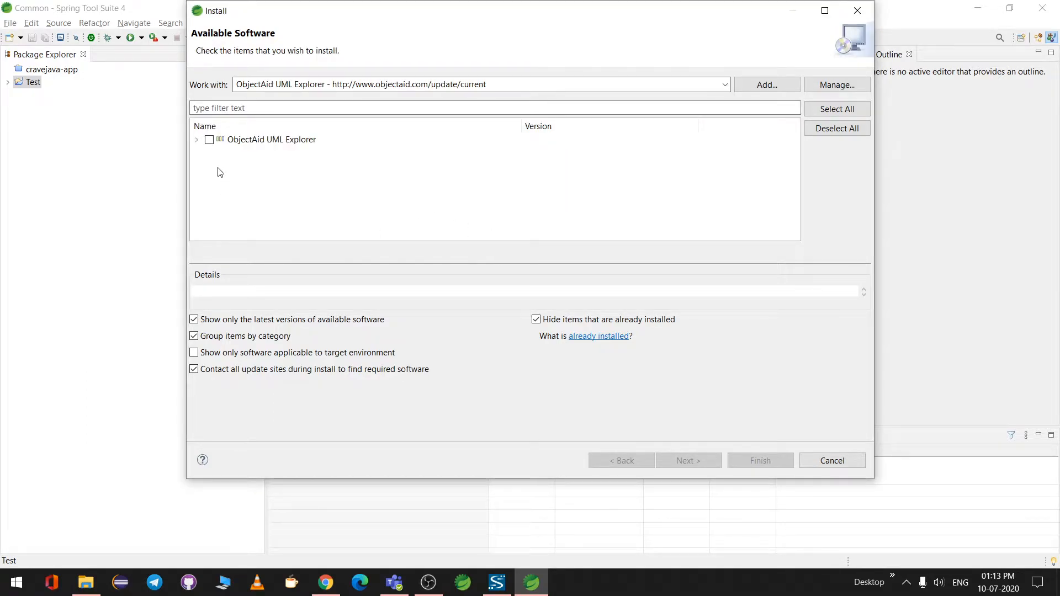
Step: Select only ObjectAid Class Diagram from the ObjectAid UML Explorer group and proceed to the install details
{"action": "left_click", "coordinate": [197, 140]}
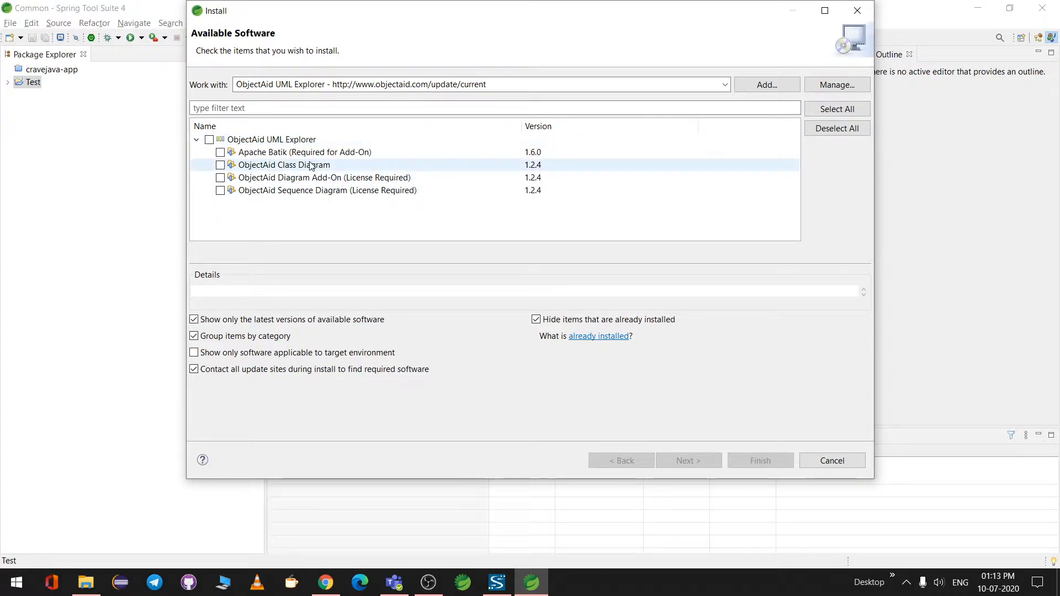
{"action": "left_click", "coordinate": [220, 165]}
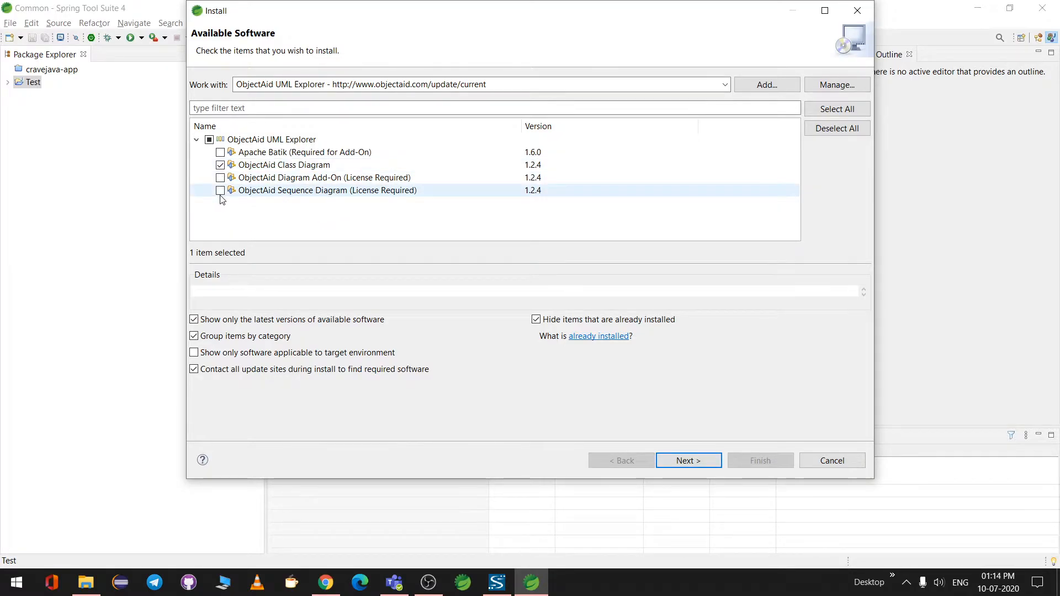
{"action": "left_click", "coordinate": [696, 460]}
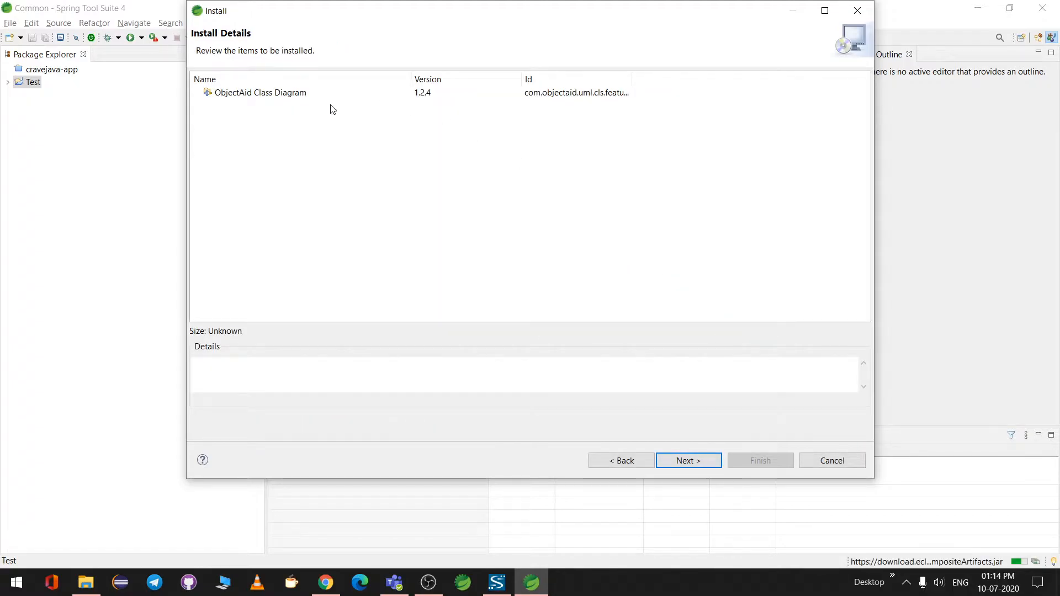
Step: Accept the license agreement to start the installation, and show its detailed progress in an enlarged pane
{"action": "left_click", "coordinate": [688, 461]}
{"action": "left_click", "coordinate": [269, 390]}
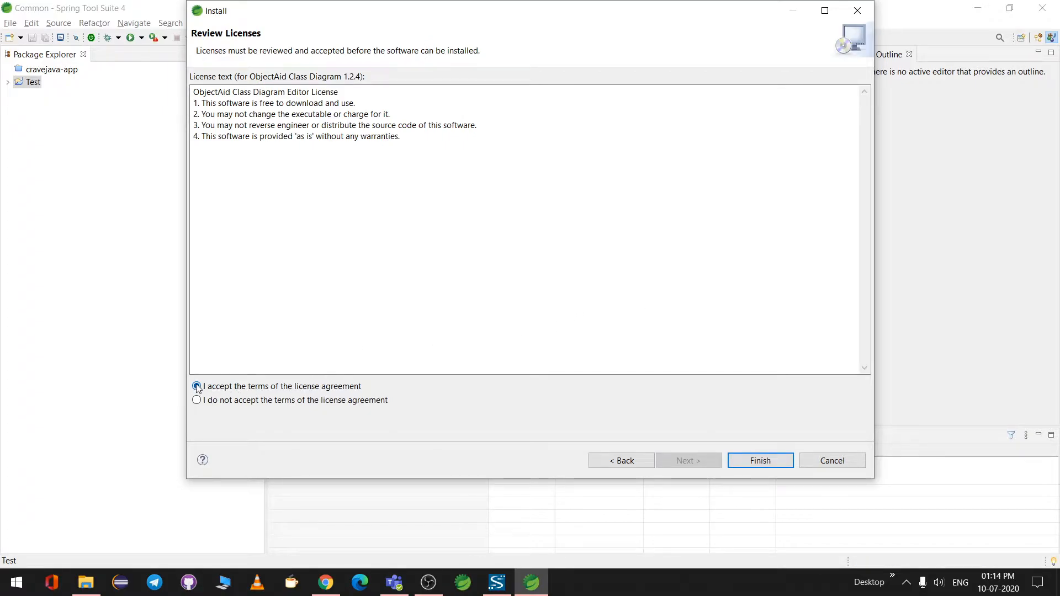
{"action": "left_click", "coordinate": [743, 461]}
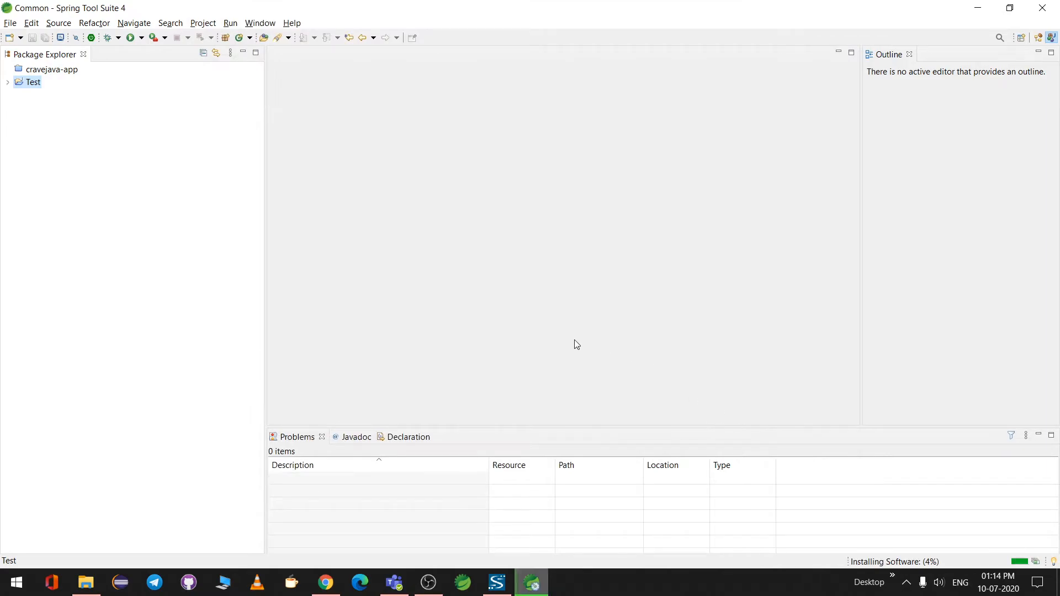
{"action": "left_click", "coordinate": [1036, 560]}
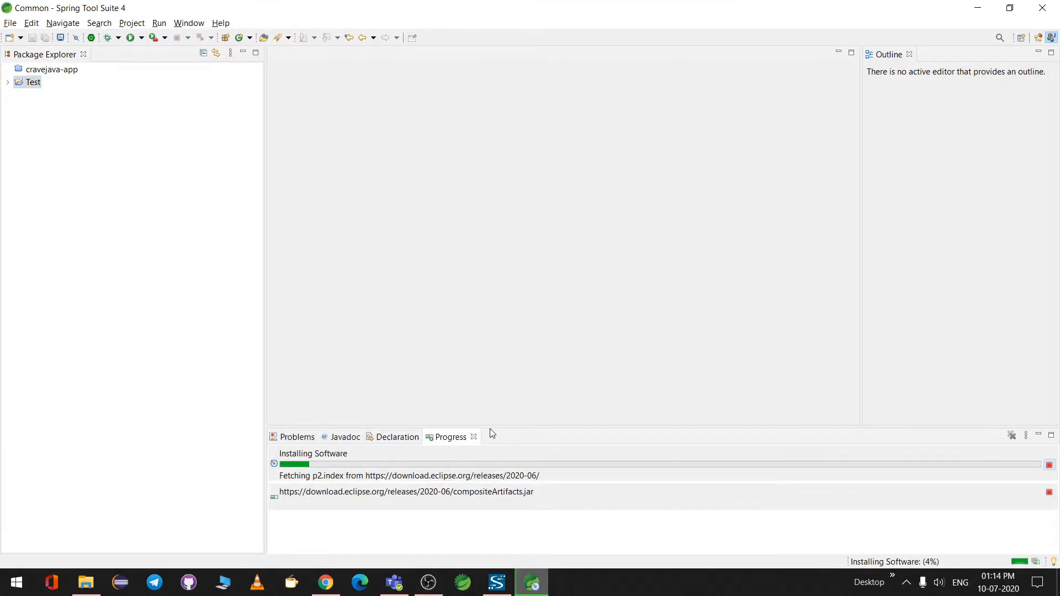
{"action": "left_click_drag", "start_coordinate": [489, 426], "coordinate": [471, 283]}
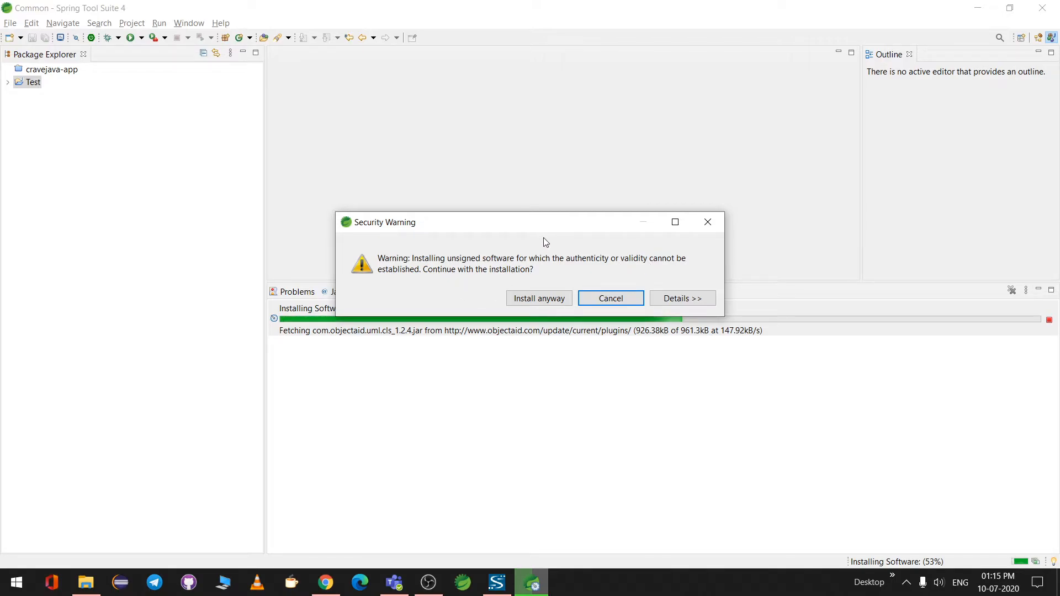
Step: Allow the unsigned software to be installed and restart Spring Tool Suite to apply the update
{"action": "left_click", "coordinate": [540, 301]}
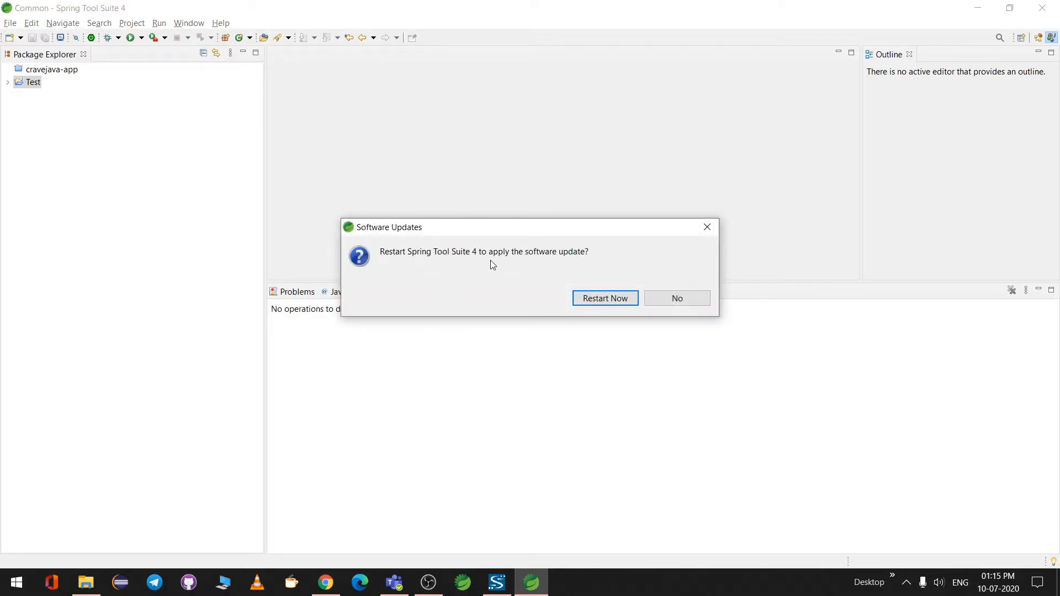
{"action": "left_click", "coordinate": [600, 304]}
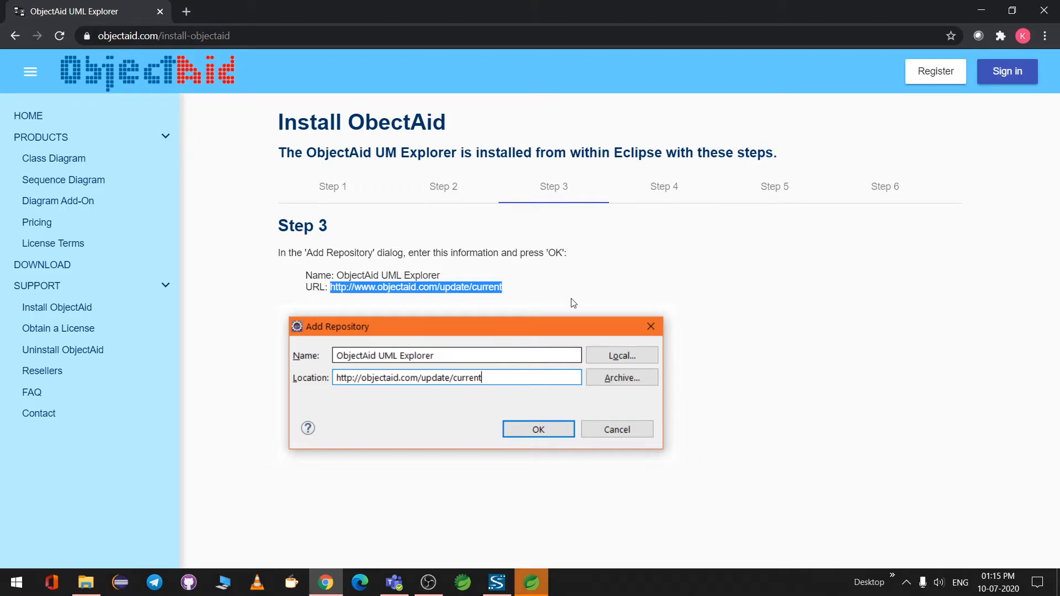
{"action": "left_click", "coordinate": [528, 583]}
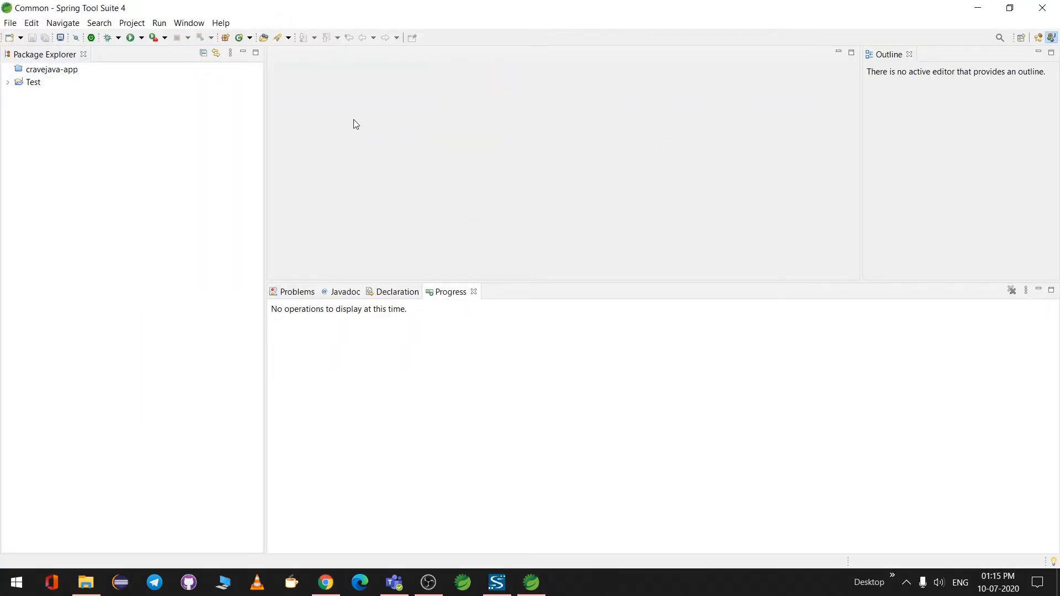
Step: Open Parent.java, Child1.java and Child2.java from the Test project's com.cravejava.app package, giving the editor area more height
{"action": "left_click", "coordinate": [8, 83]}
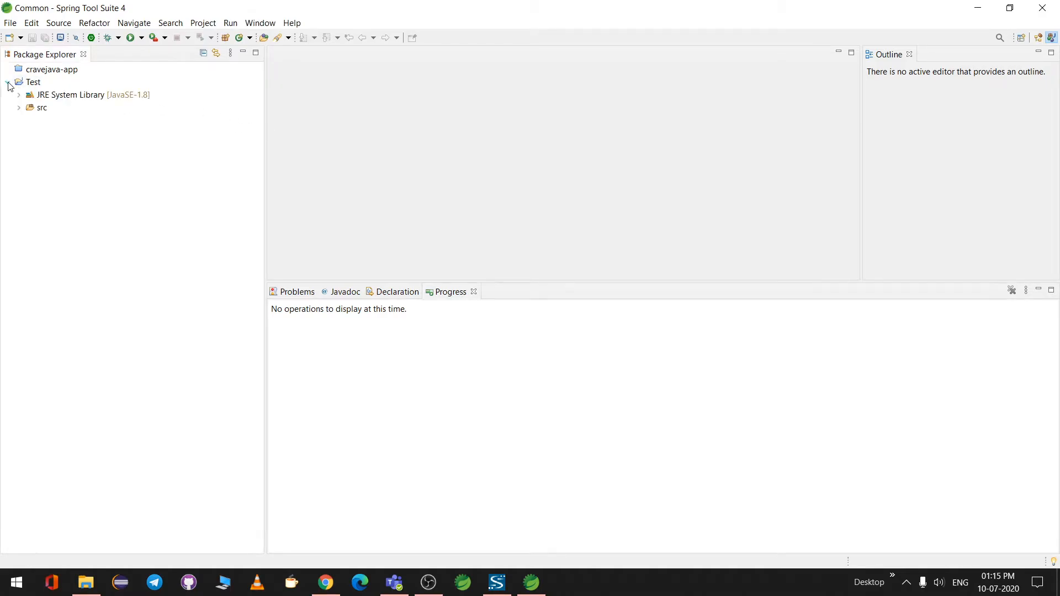
{"action": "left_click", "coordinate": [20, 108]}
{"action": "left_click", "coordinate": [30, 121]}
{"action": "left_click", "coordinate": [80, 158]}
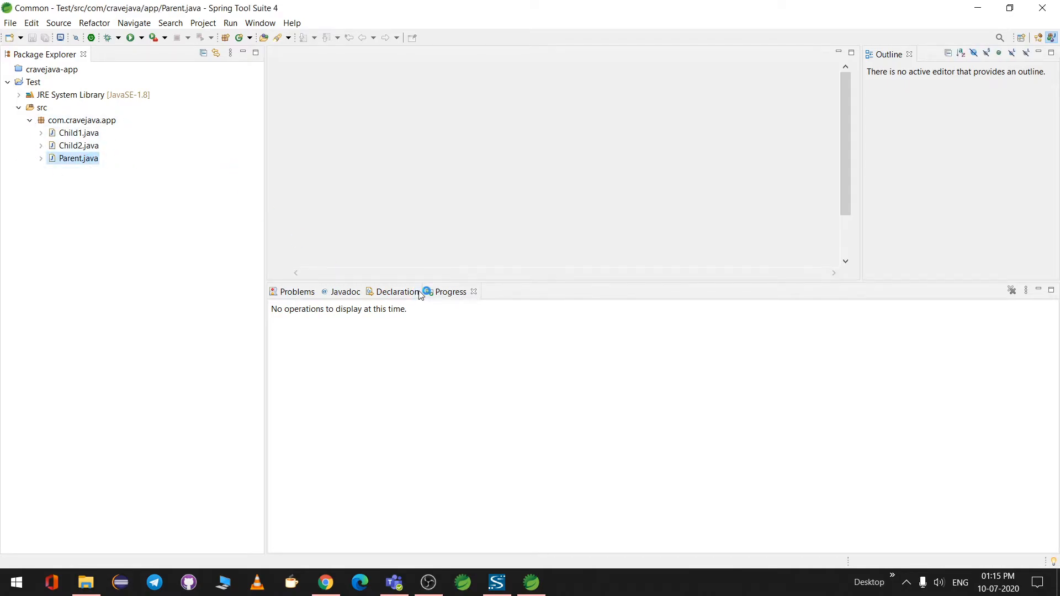
{"action": "left_click_drag", "start_coordinate": [425, 282], "coordinate": [406, 363]}
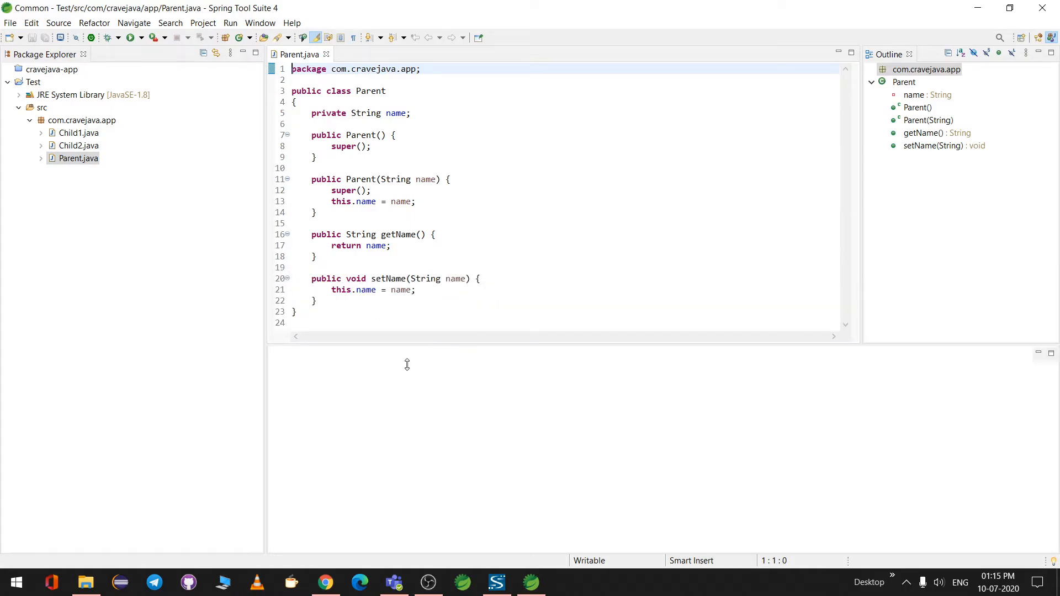
{"action": "double_click", "coordinate": [89, 134]}
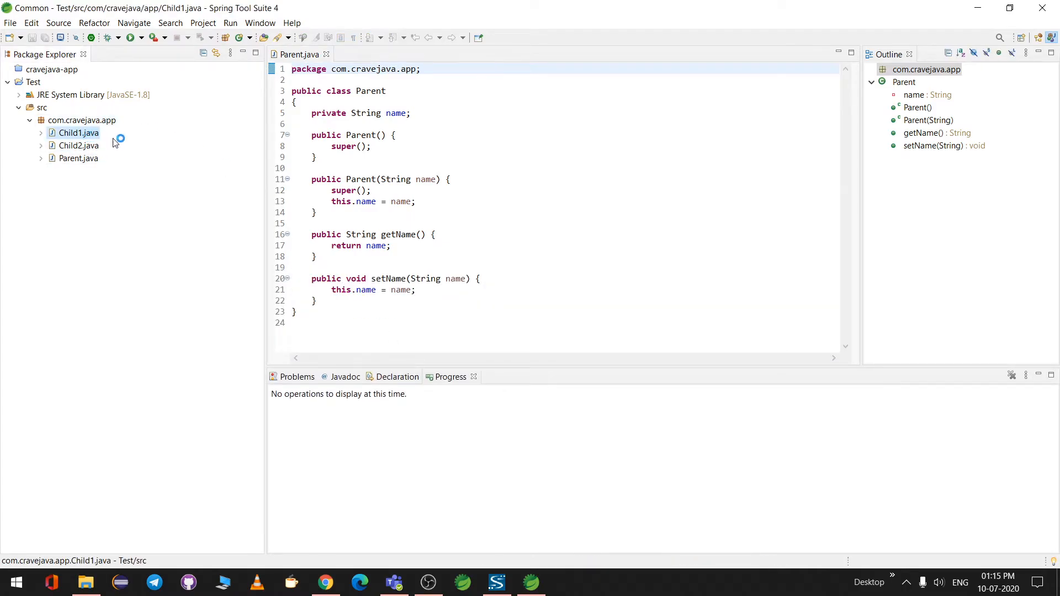
{"action": "double_click", "coordinate": [79, 146]}
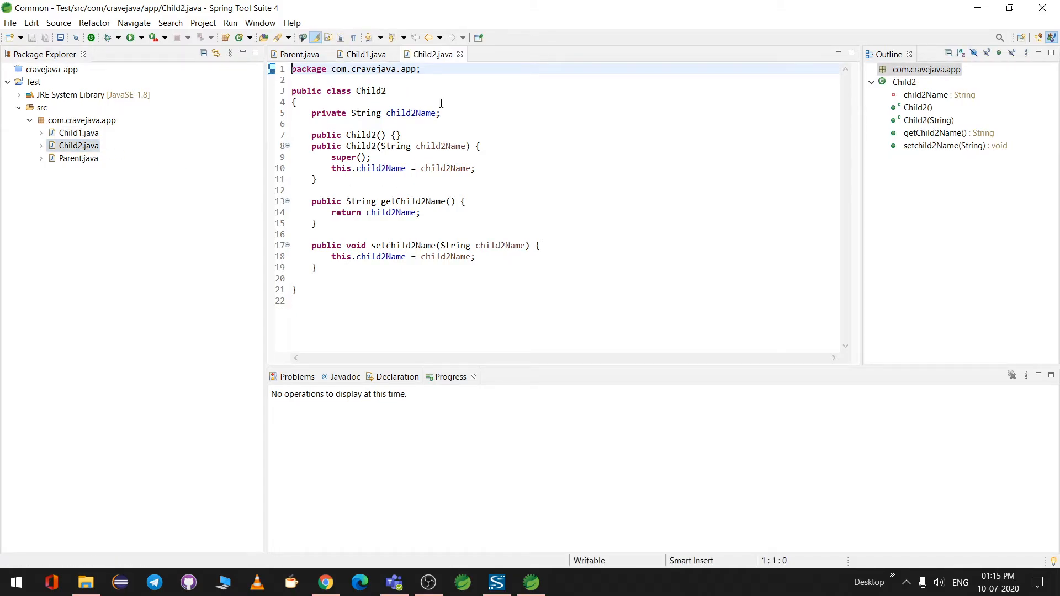
Step: Make the Child2 class extend Parent in Child2.java and save the file
{"action": "left_click", "coordinate": [415, 91]}
{"action": "type", "text": "ex"}
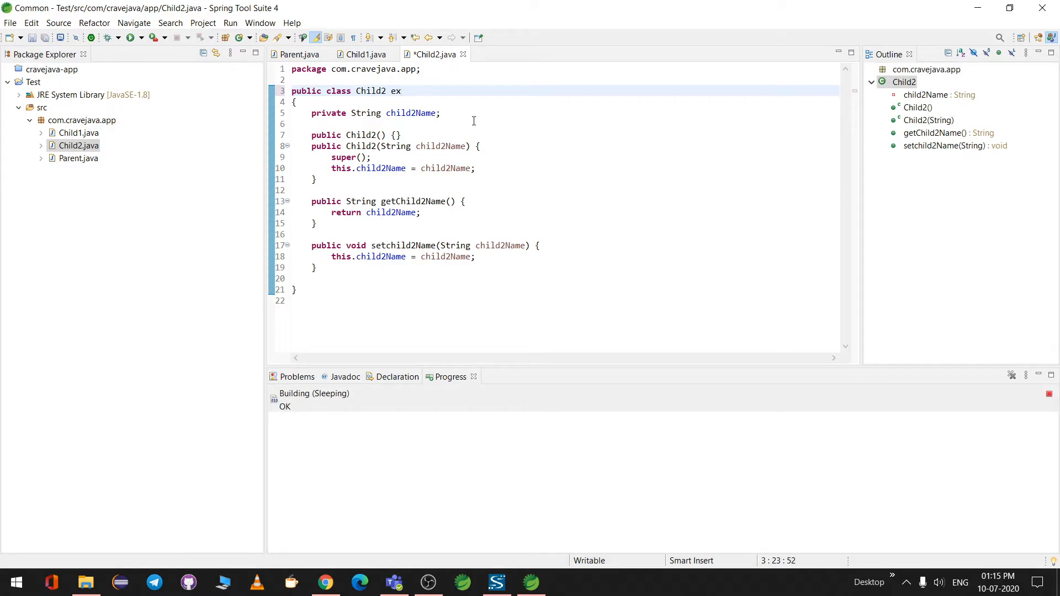
{"action": "type", "text": "tends Parent"}
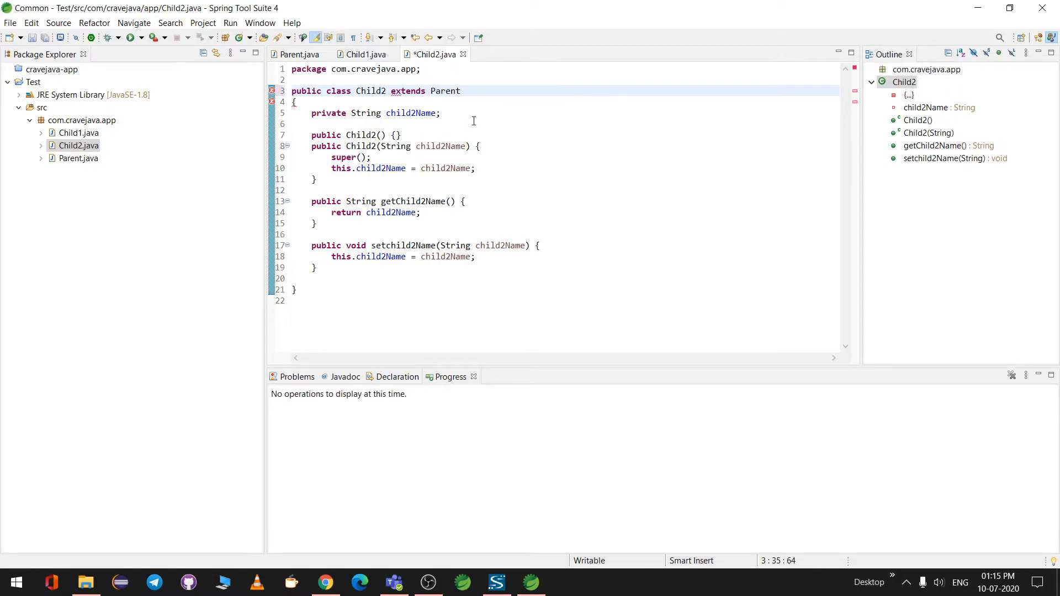
{"action": "key", "text": "ctrl+s"}
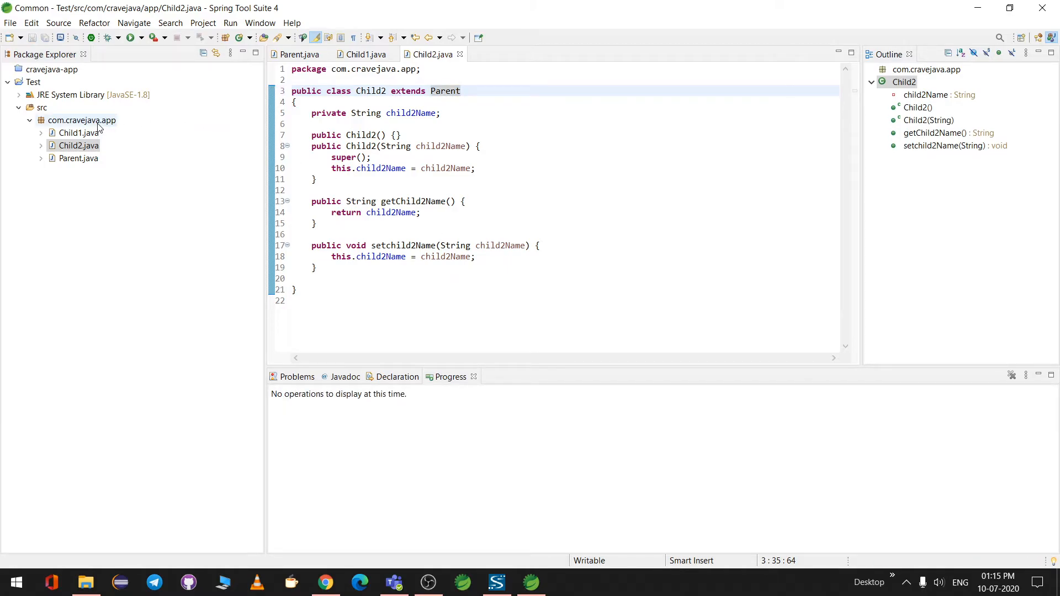
Step: Start a new ObjectAid Class Diagram in the Test project, finding its wizard by filtering for "class"
{"action": "left_click", "coordinate": [34, 83]}
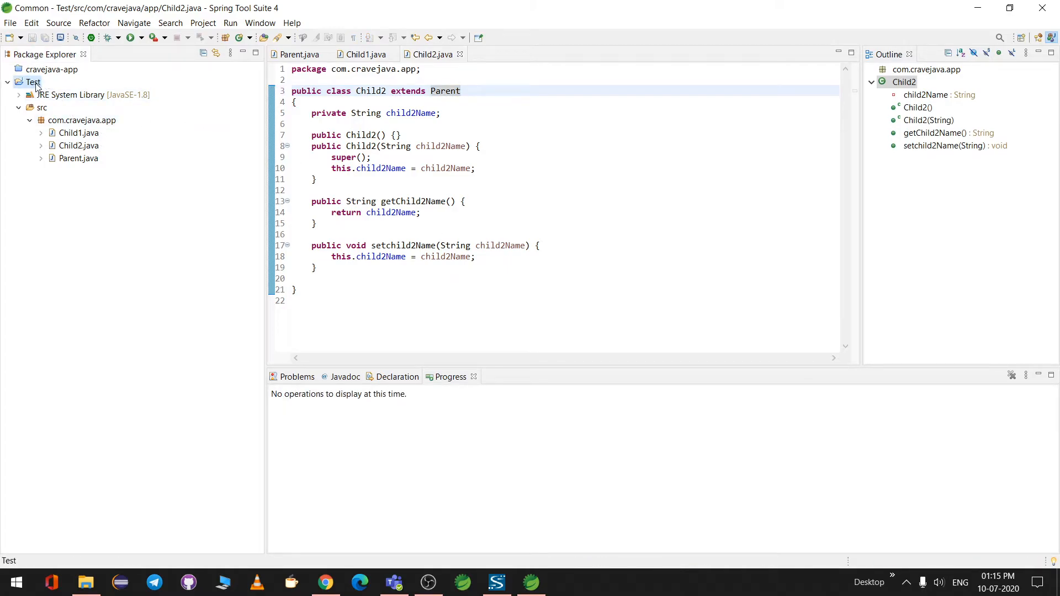
{"action": "right_click", "coordinate": [34, 85]}
{"action": "mouse_move", "coordinate": [111, 93]}
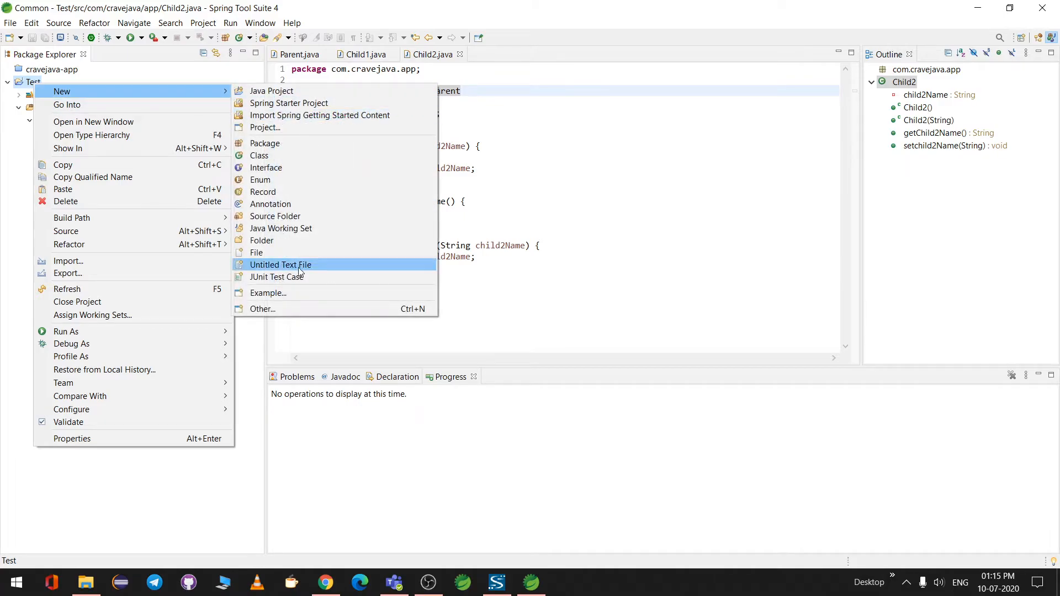
{"action": "left_click", "coordinate": [278, 310]}
{"action": "type", "text": "class"}
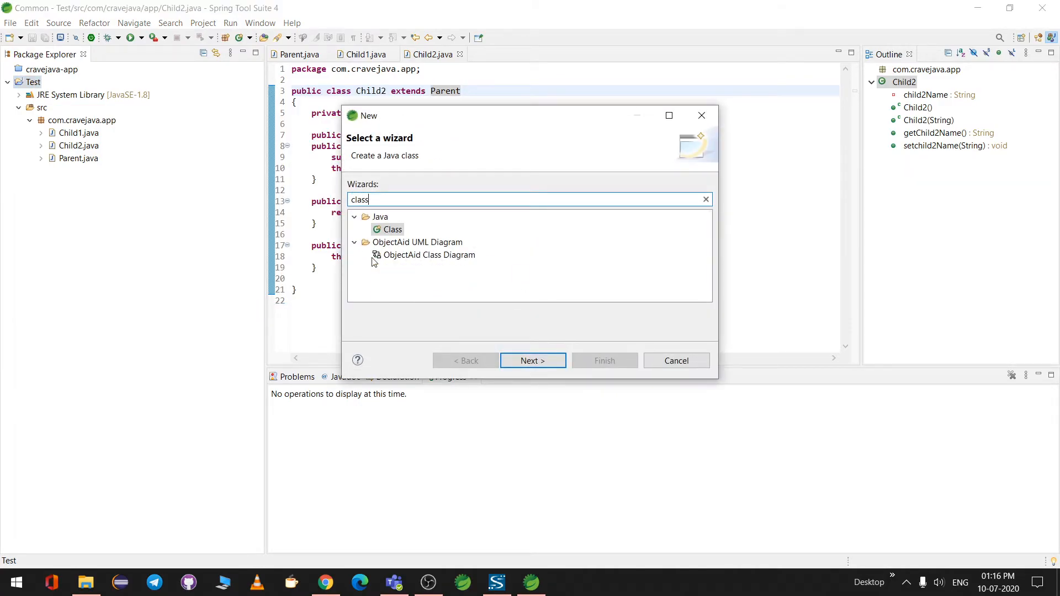
{"action": "left_click", "coordinate": [402, 256]}
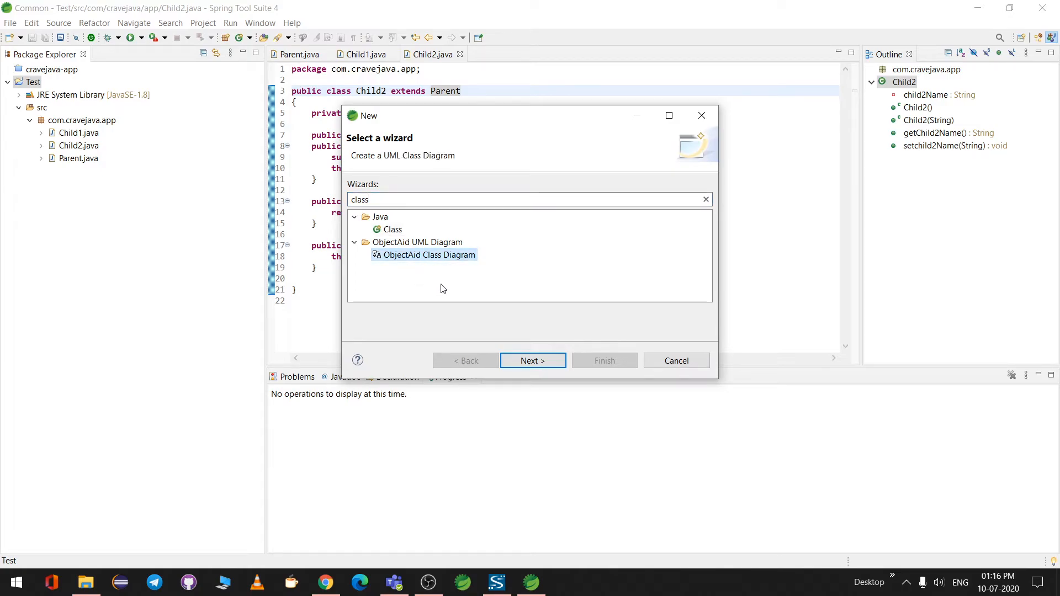
{"action": "left_click", "coordinate": [514, 361]}
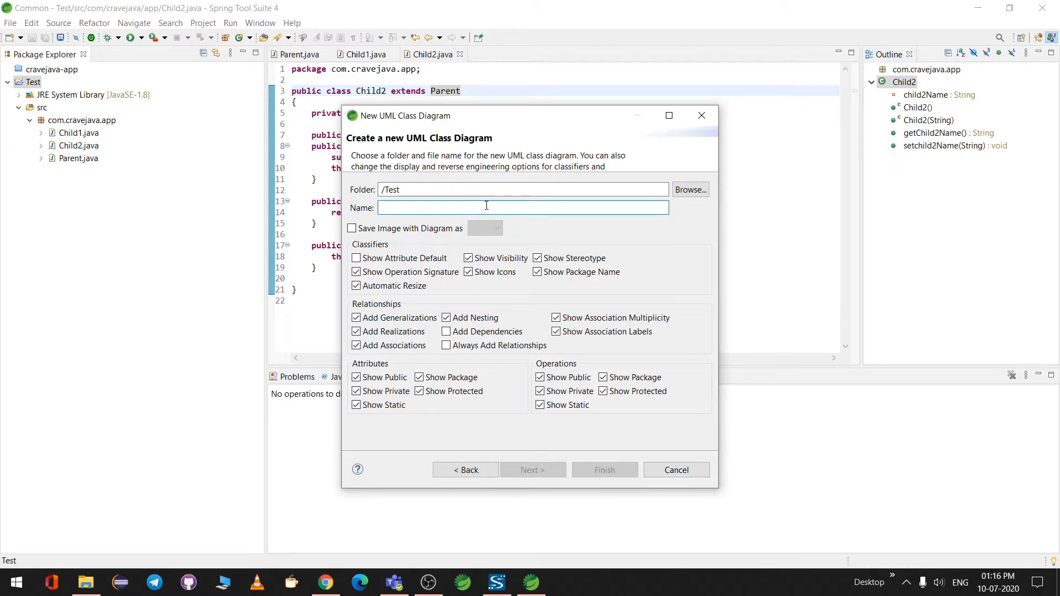
Step: Name the class diagram testCD and create it in the /Test folder with the default display options
{"action": "type", "text": "tes"}
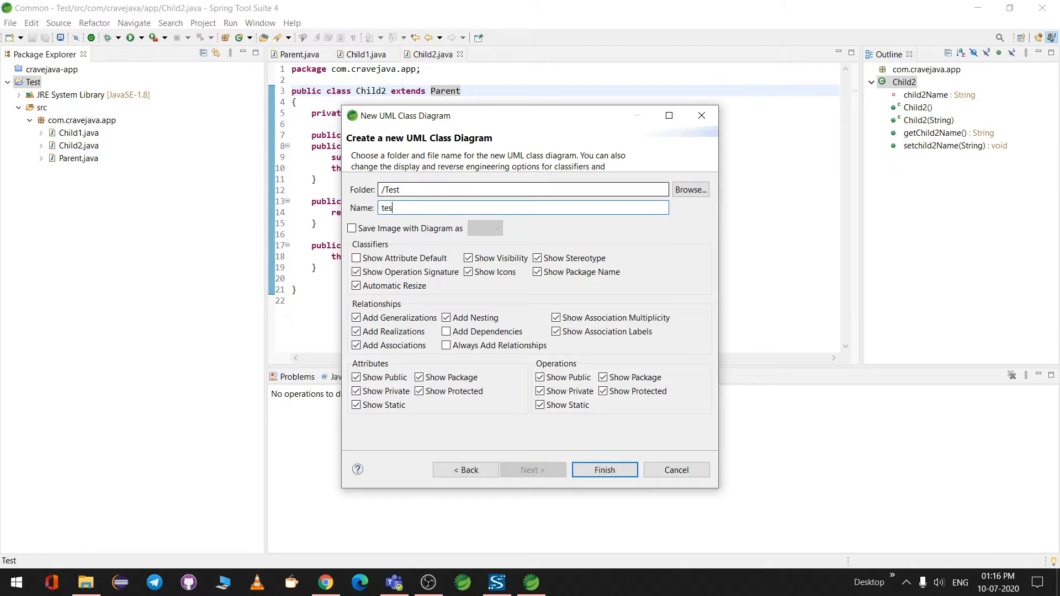
{"action": "type", "text": "tCD"}
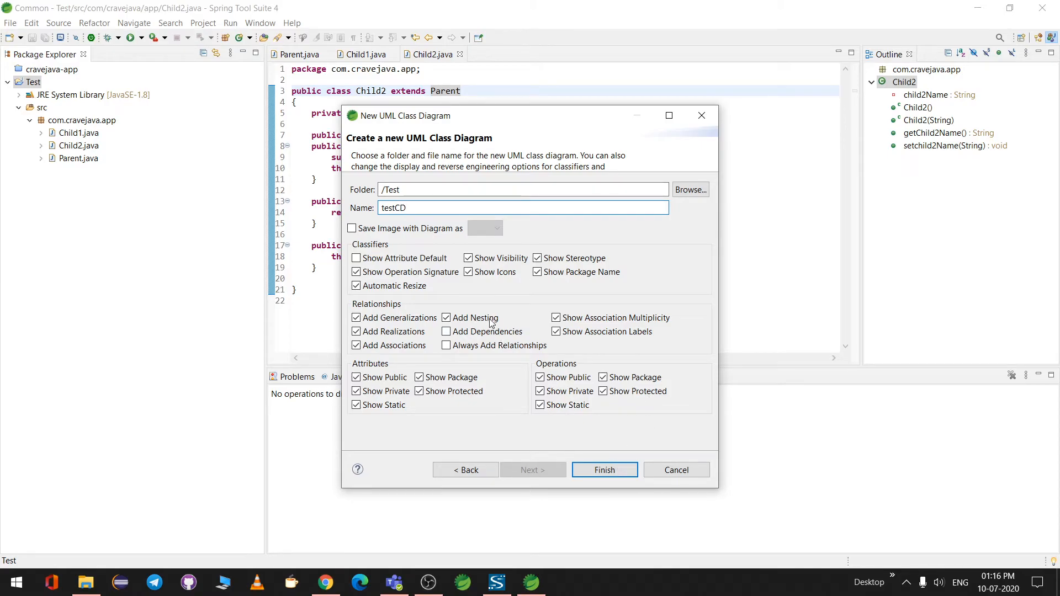
{"action": "left_click", "coordinate": [601, 471]}
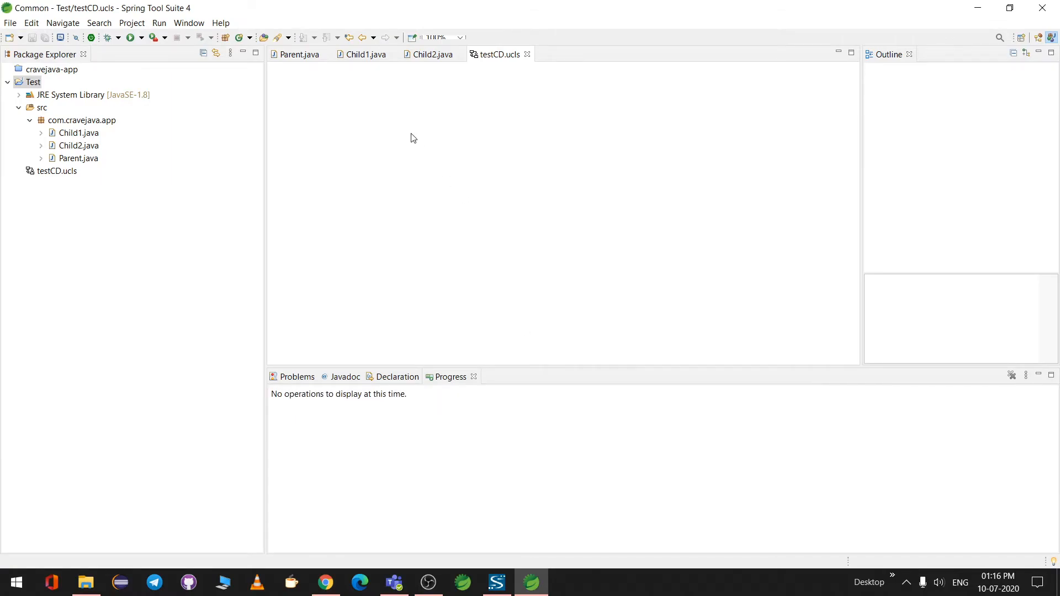
Step: Add Parent.java, Child2.java and Child1.java together to the empty testCD.ucls diagram
{"action": "left_click", "coordinate": [57, 173]}
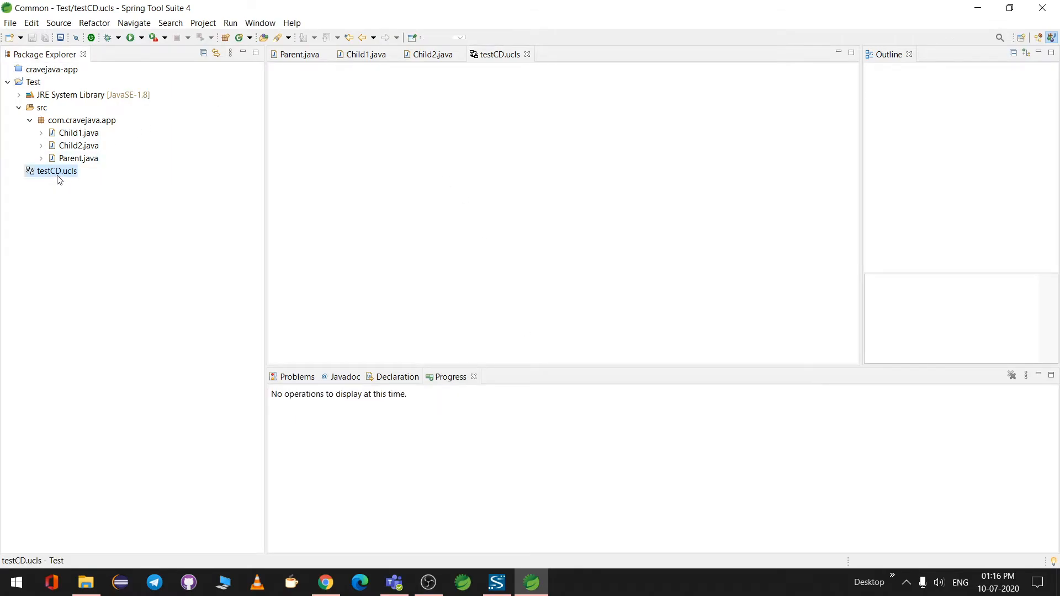
{"action": "left_click", "coordinate": [433, 141]}
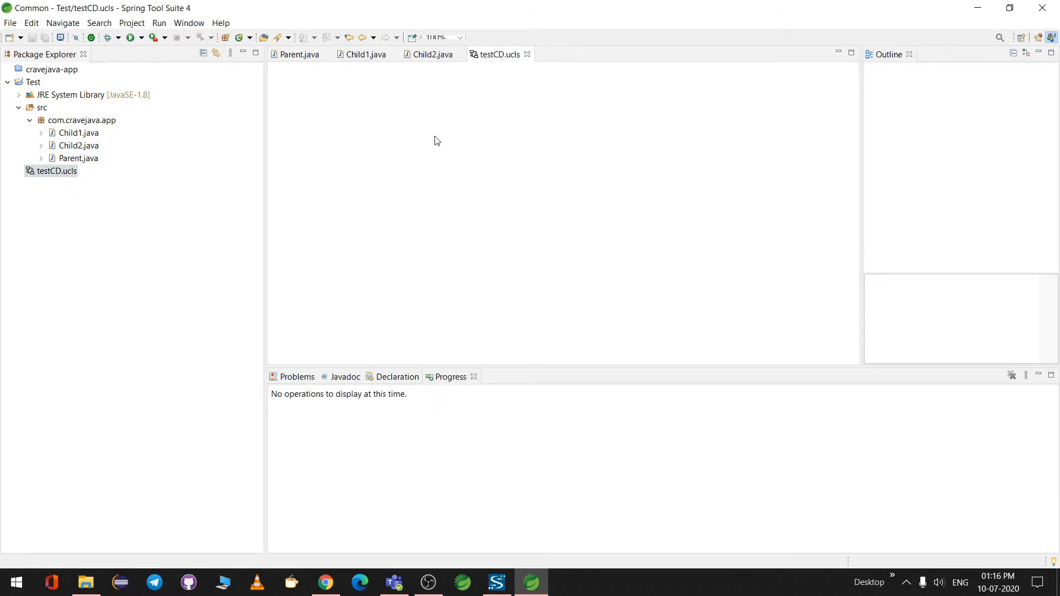
{"action": "left_click", "coordinate": [82, 159]}
{"action": "left_click", "coordinate": [82, 146], "text": "ctrl"}
{"action": "left_click", "coordinate": [80, 135], "text": "ctrl"}
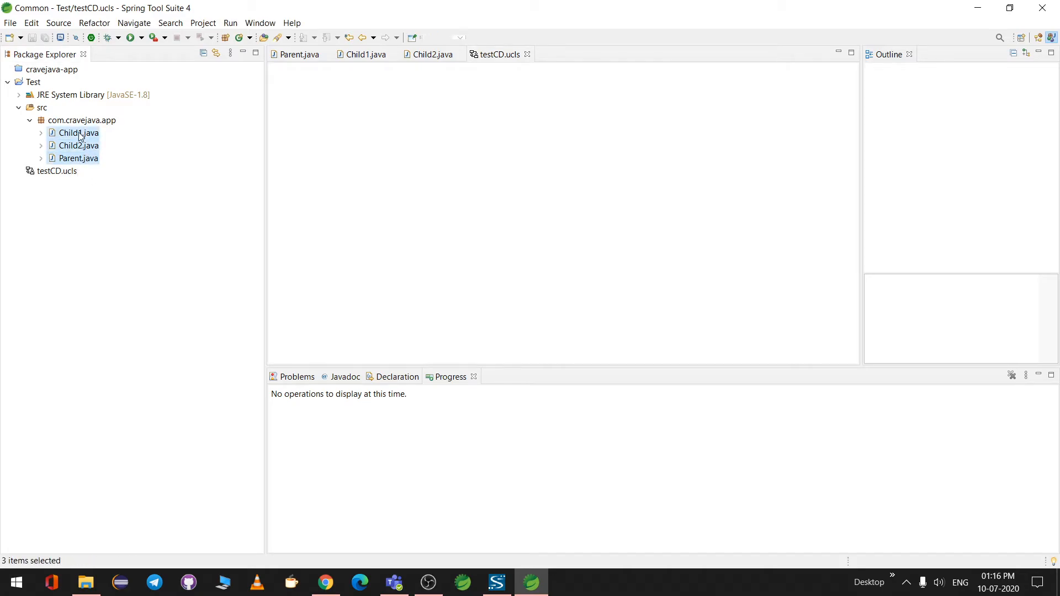
{"action": "left_click_drag", "start_coordinate": [77, 136], "coordinate": [452, 197]}
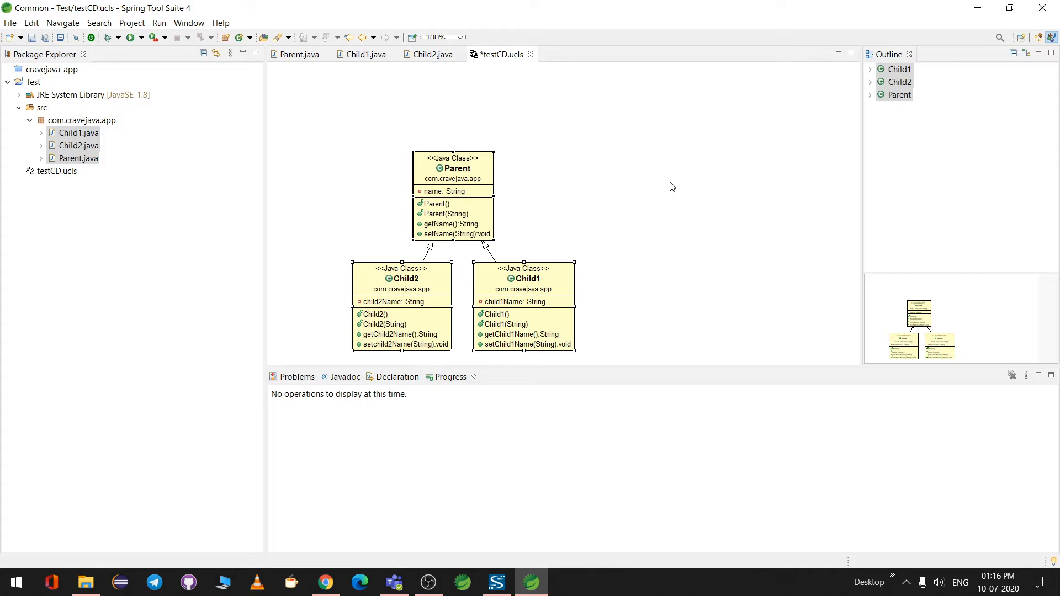
Step: Examine the Parent, Child1 and Child2 boxes in the diagram, including their inheritance arrows and Parent's constructors and methods
{"action": "left_click", "coordinate": [445, 205]}
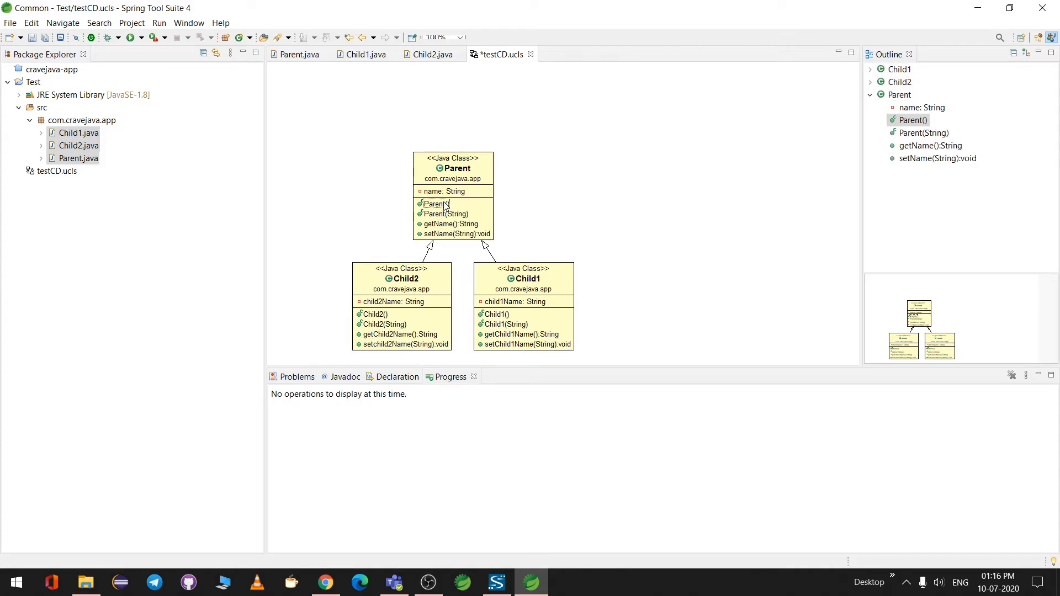
{"action": "left_click", "coordinate": [394, 302]}
{"action": "left_click", "coordinate": [513, 293]}
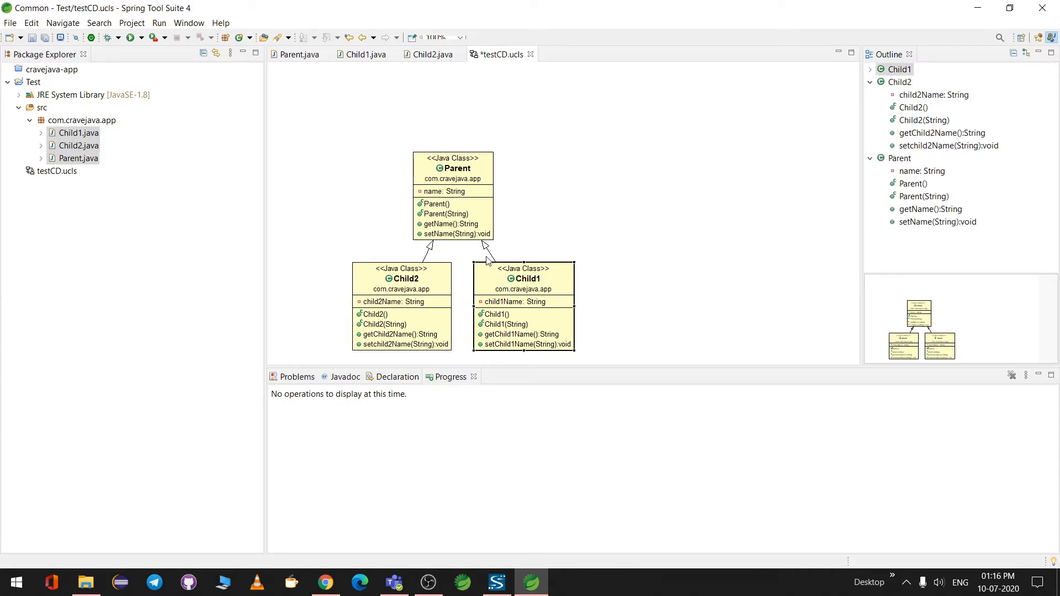
{"action": "left_click", "coordinate": [458, 214]}
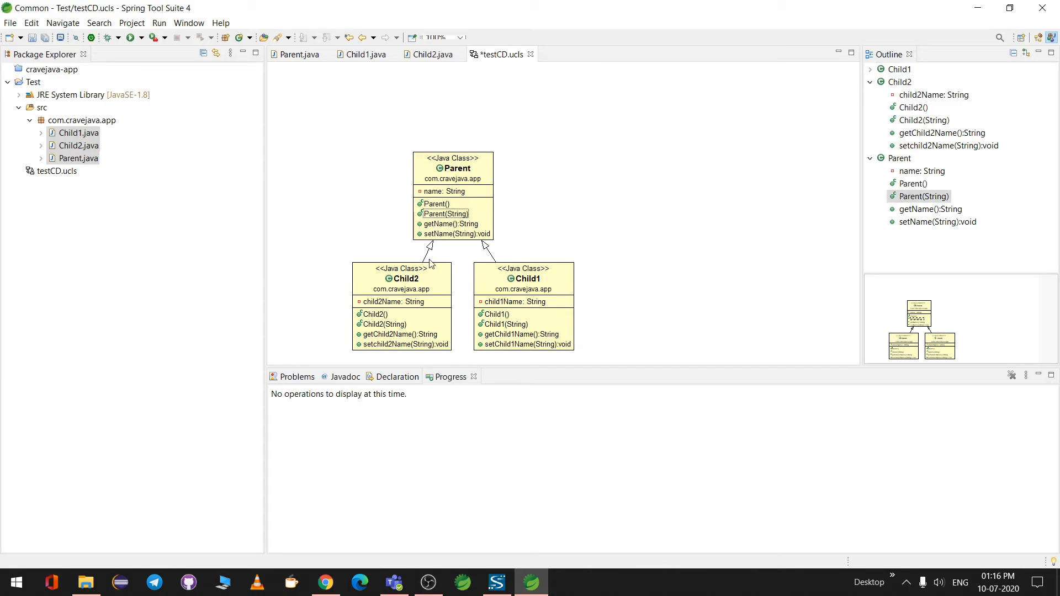
{"action": "left_click", "coordinate": [411, 289]}
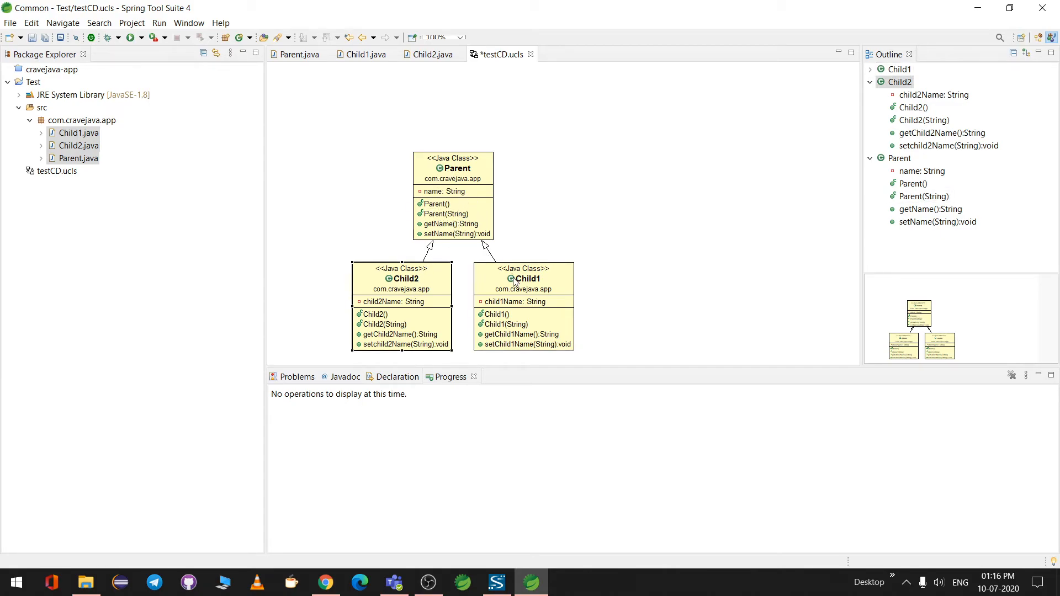
{"action": "left_click", "coordinate": [432, 252]}
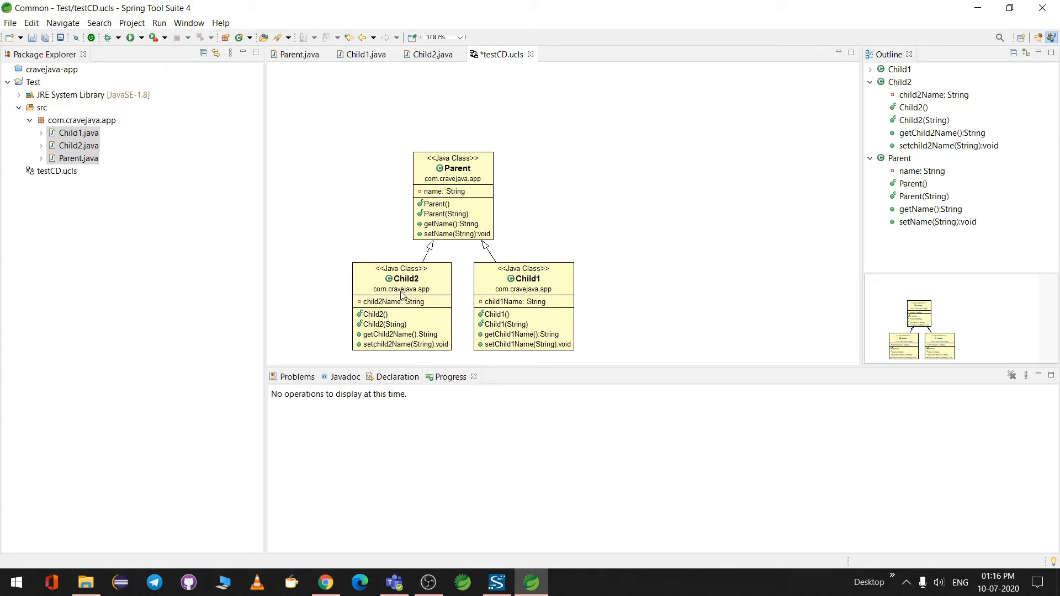
{"action": "left_click", "coordinate": [472, 211]}
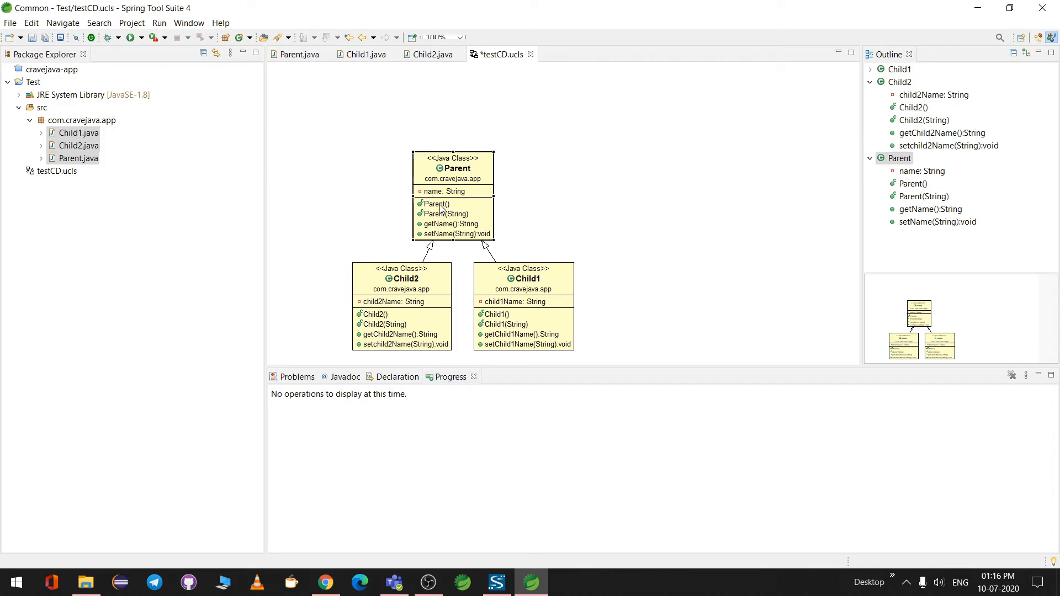
{"action": "left_click", "coordinate": [436, 205]}
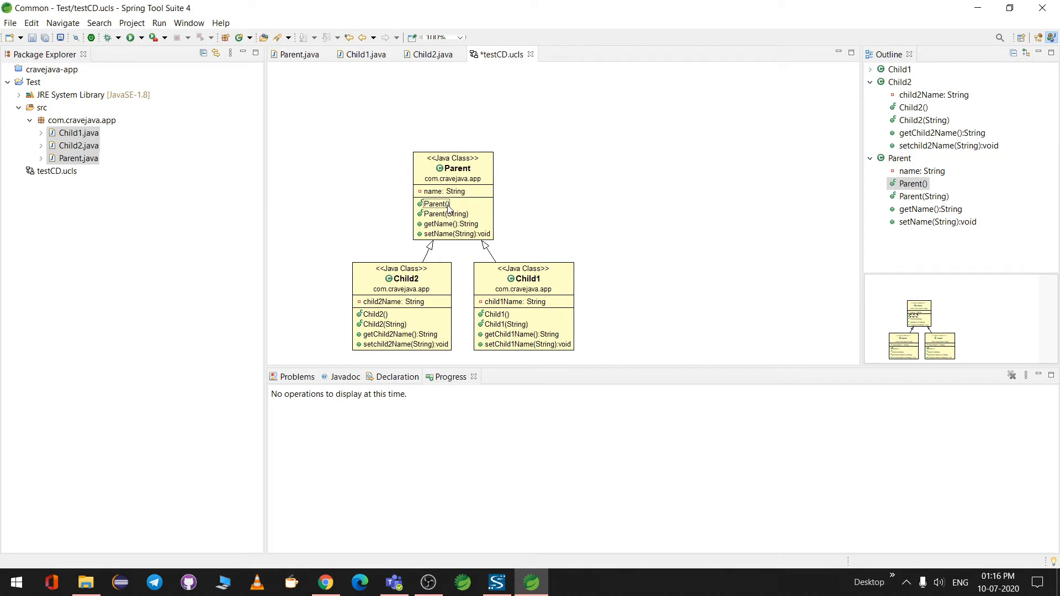
{"action": "left_click", "coordinate": [471, 215]}
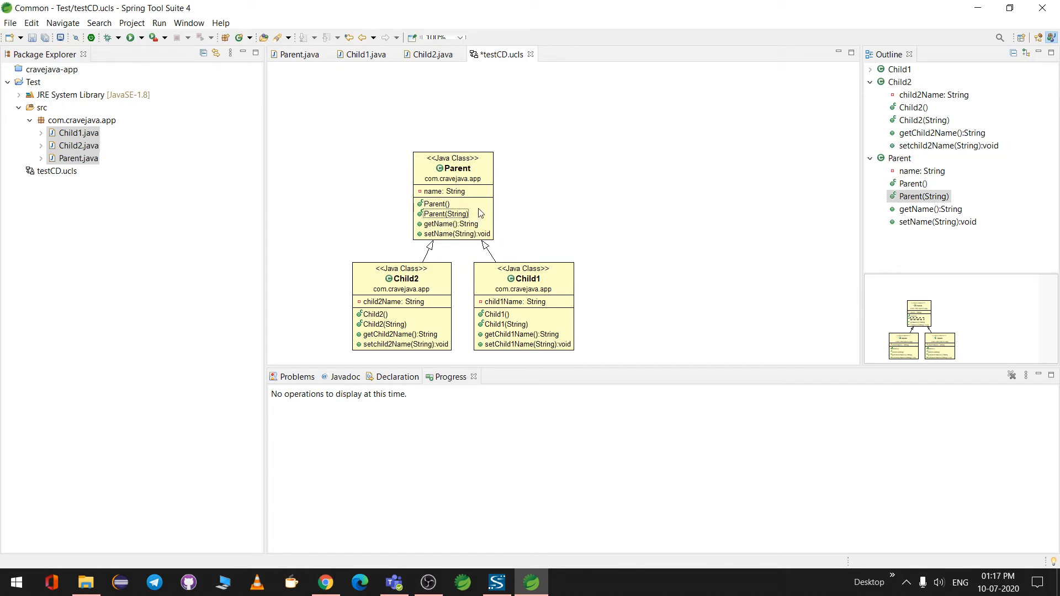
{"action": "left_click", "coordinate": [445, 224]}
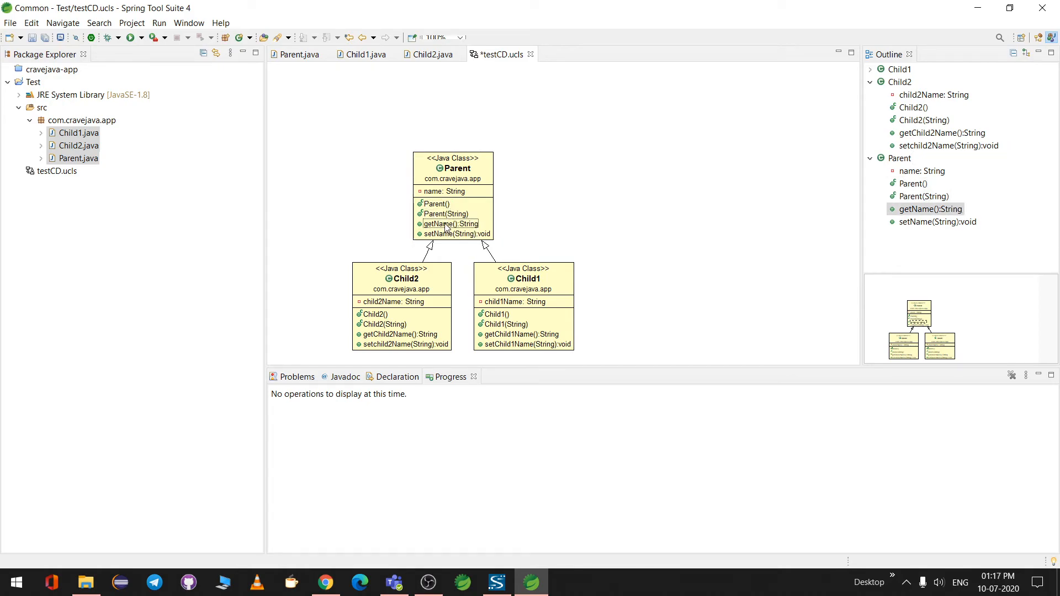
Step: Compare the name field, constructors, getter and setter in Parent.java with the Parent box in the testCD diagram
{"action": "left_click", "coordinate": [78, 160]}
{"action": "double_click", "coordinate": [78, 159]}
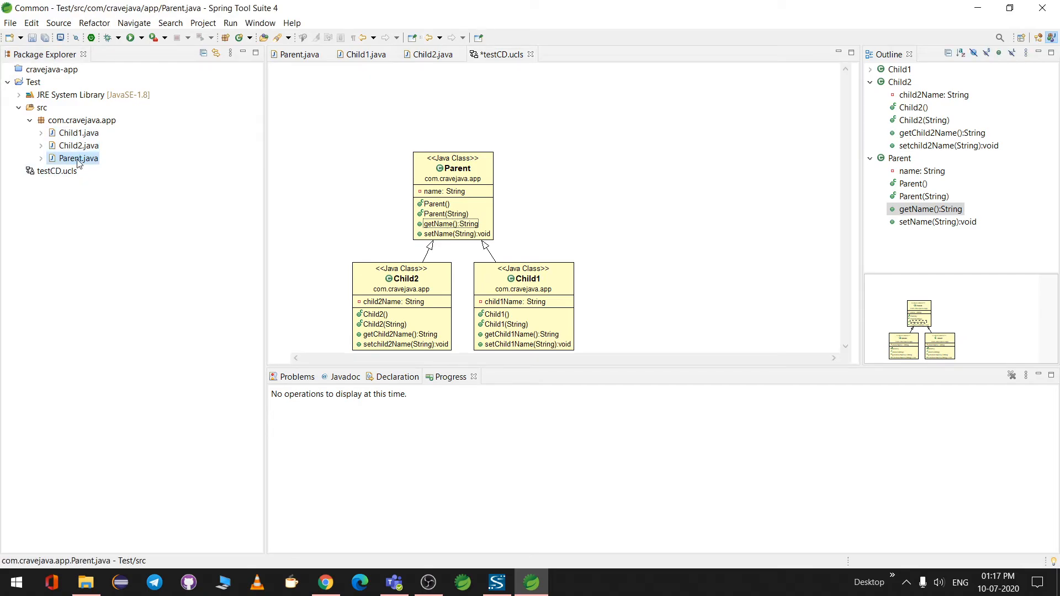
{"action": "left_click_drag", "start_coordinate": [313, 135], "coordinate": [324, 214]}
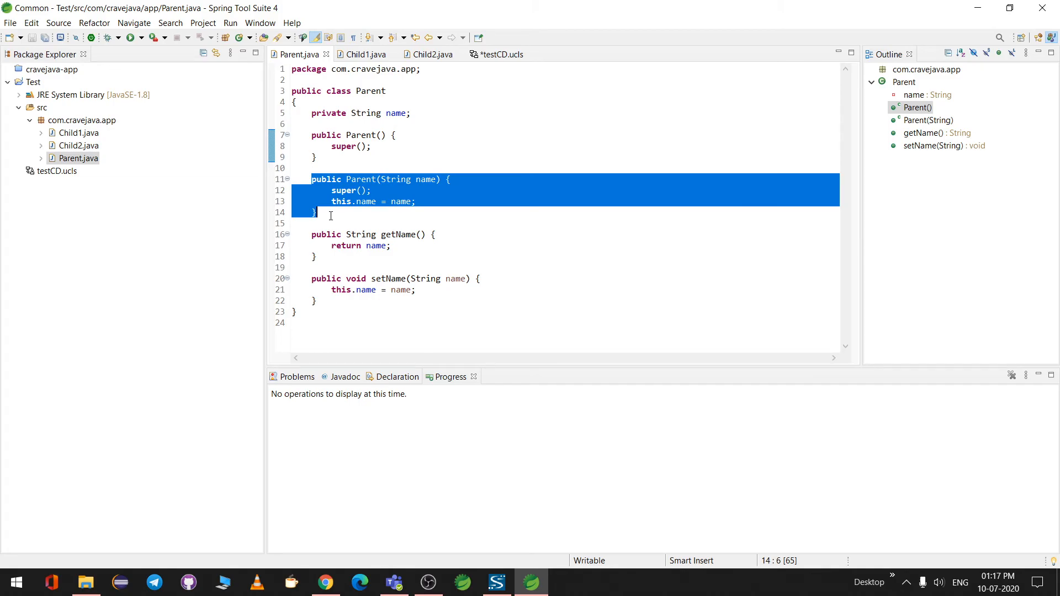
{"action": "left_click", "coordinate": [395, 114]}
{"action": "left_click_drag", "start_coordinate": [411, 113], "coordinate": [310, 114]}
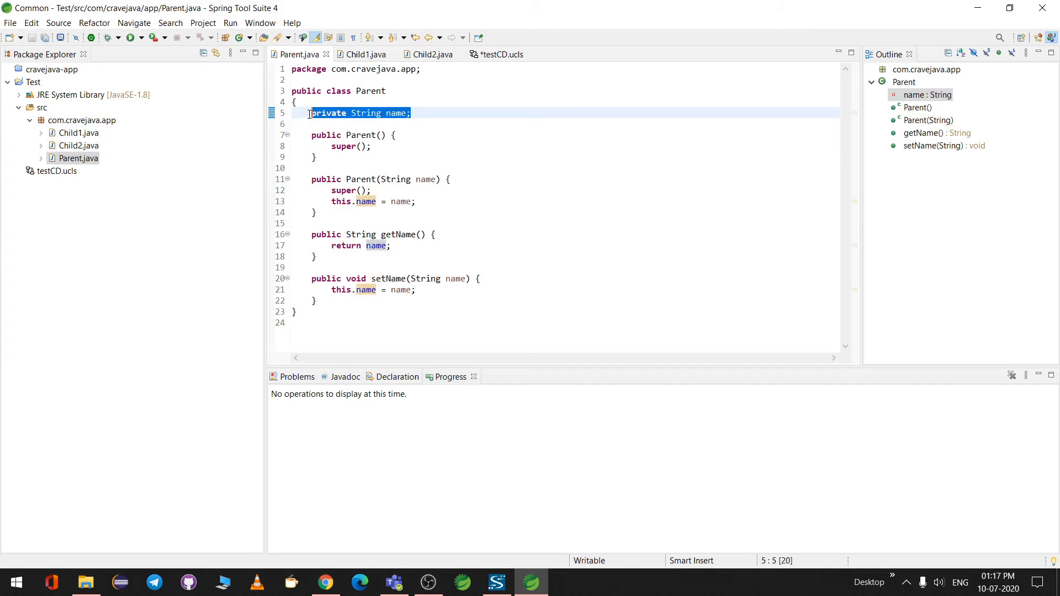
{"action": "left_click", "coordinate": [396, 234]}
{"action": "left_click", "coordinate": [406, 279]}
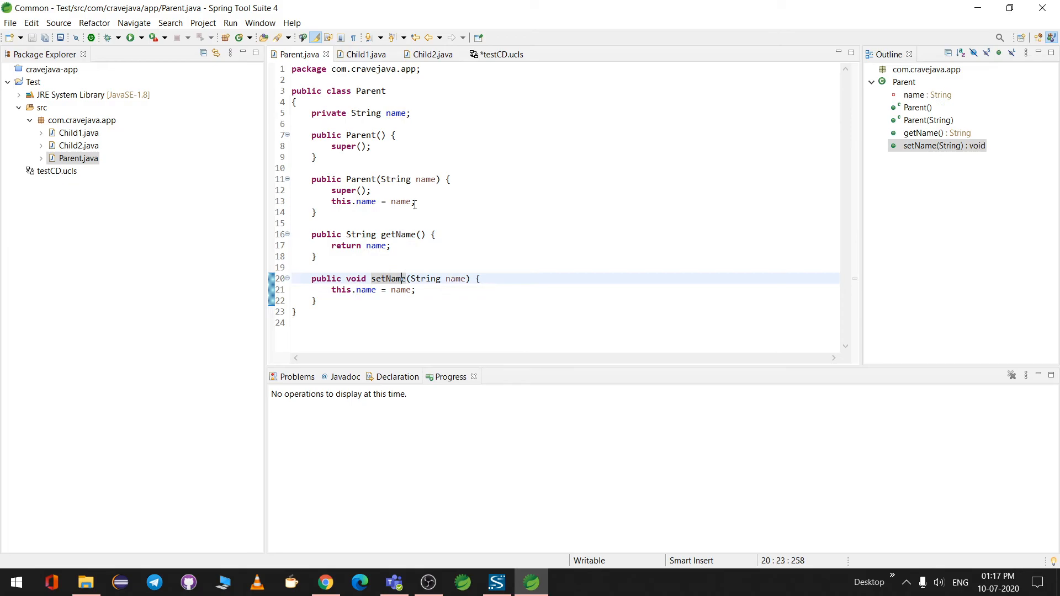
{"action": "left_click", "coordinate": [487, 55]}
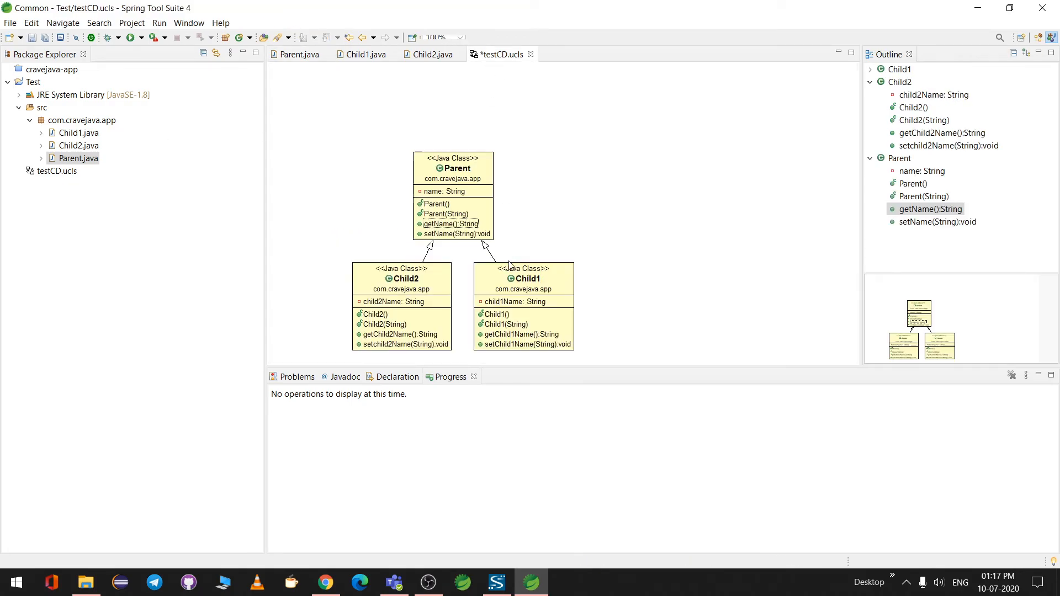
{"action": "left_click", "coordinate": [437, 206]}
{"action": "left_click", "coordinate": [430, 193]}
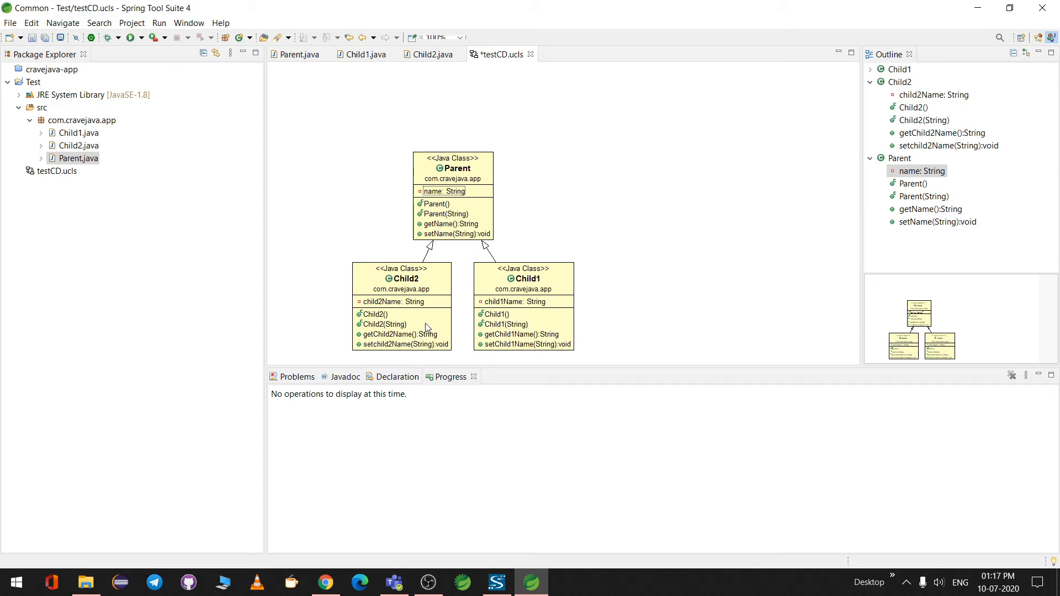
Step: Compare the child1Name field, constructors and accessor methods in Child1.java with the Child1 box in the testCD diagram
{"action": "double_click", "coordinate": [81, 136]}
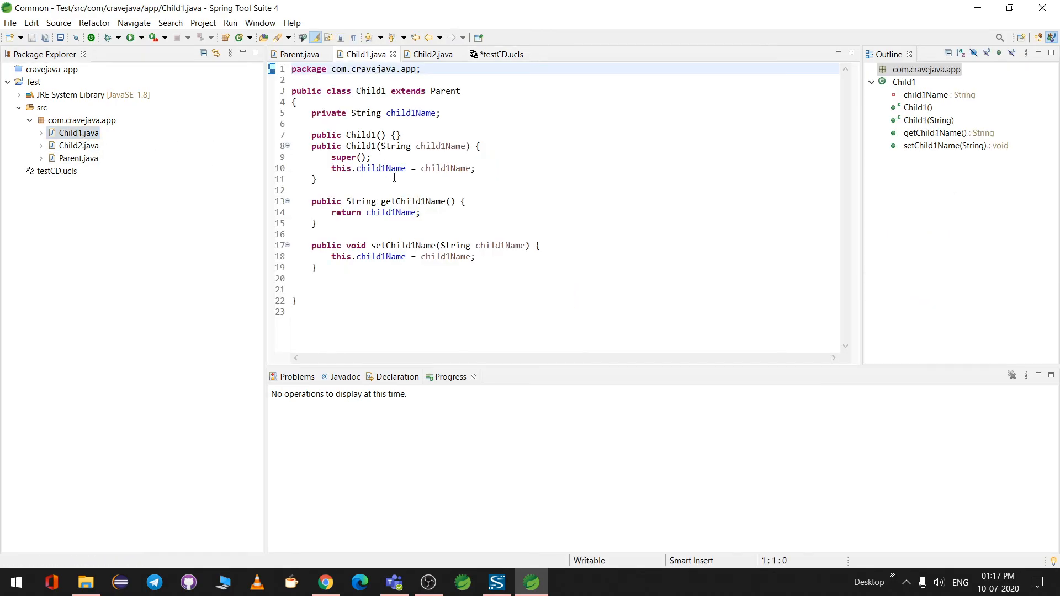
{"action": "left_click_drag", "start_coordinate": [305, 115], "coordinate": [441, 113]}
{"action": "left_click_drag", "start_coordinate": [311, 136], "coordinate": [331, 273]}
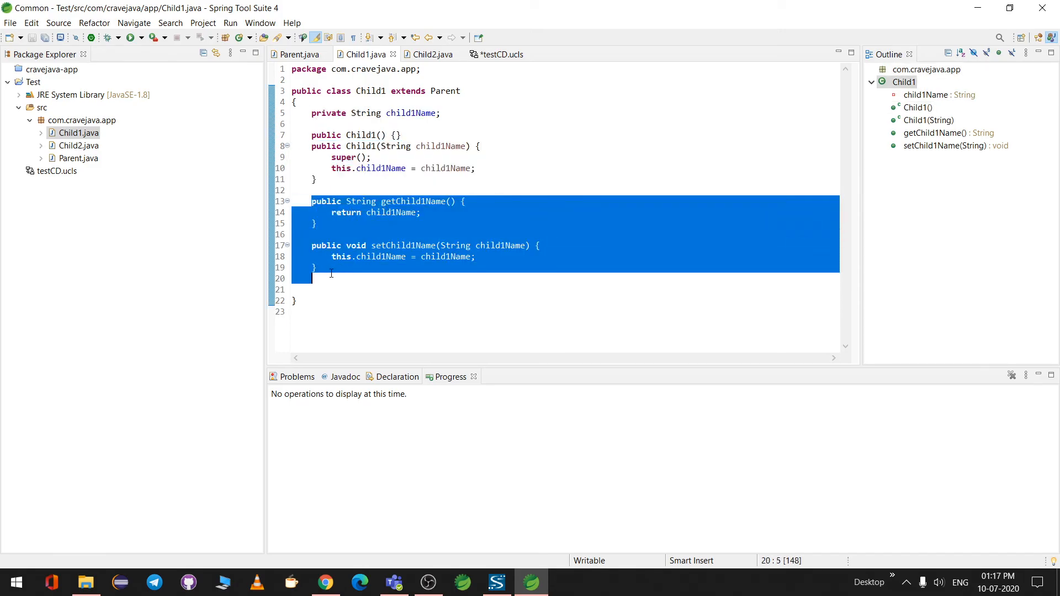
{"action": "left_click", "coordinate": [495, 59]}
{"action": "left_click", "coordinate": [539, 303]}
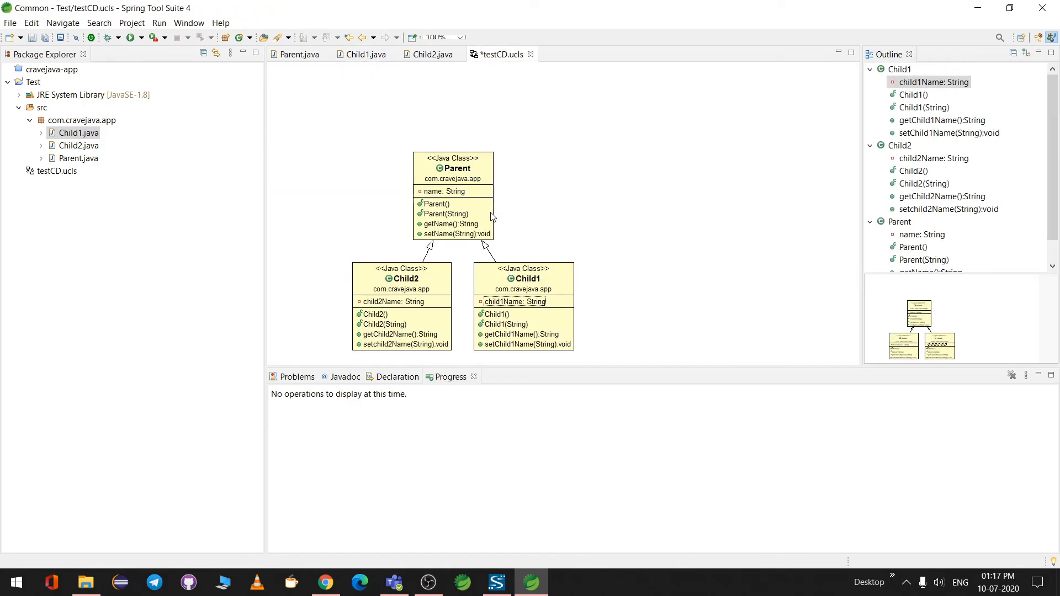
Step: Spread out the diagram's class boxes, with Parent centred above, Child2 below to its left and Child1 below to its right
{"action": "left_click_drag", "start_coordinate": [446, 165], "coordinate": [446, 94]}
{"action": "left_click_drag", "start_coordinate": [547, 279], "coordinate": [672, 275]}
{"action": "left_click_drag", "start_coordinate": [405, 284], "coordinate": [362, 272]}
{"action": "left_click_drag", "start_coordinate": [463, 123], "coordinate": [520, 107]}
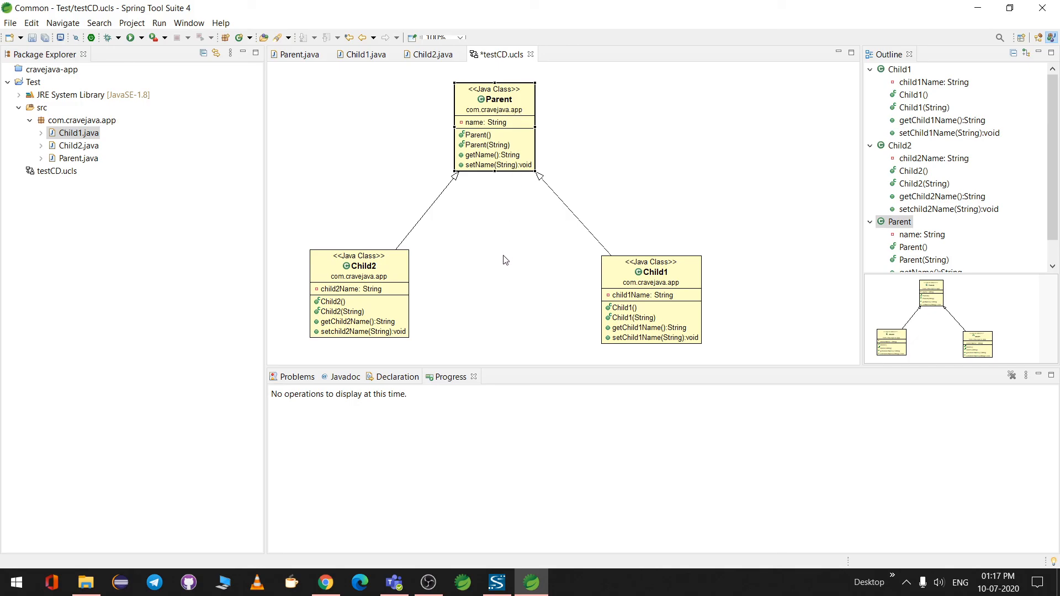